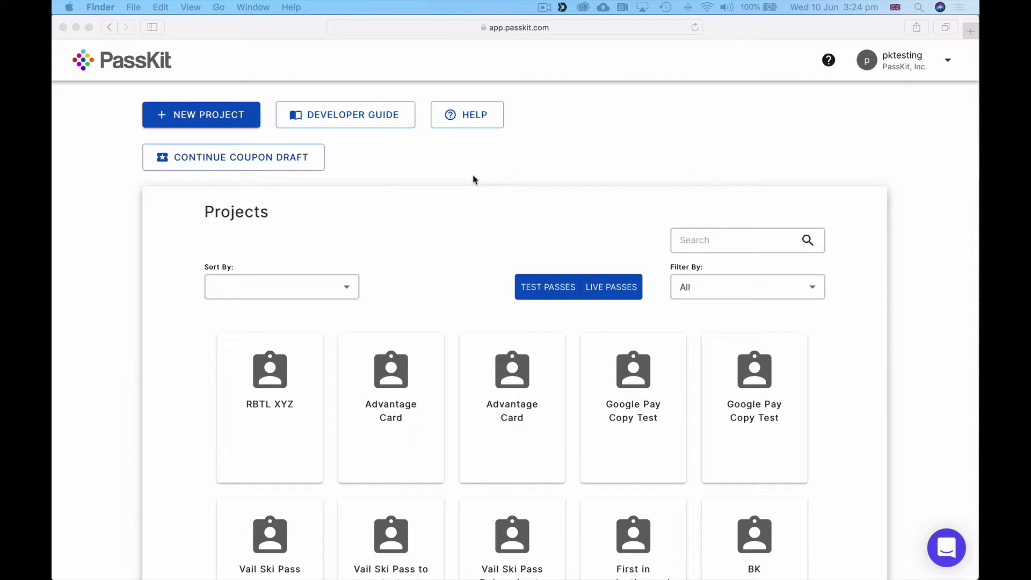
Step: Start a new project, preview Loyalty and Membership Cards, then choose Coupons as the card type
{"action": "scroll", "coordinate": [454, 263], "scroll_direction": "down", "scroll_amount": 7}
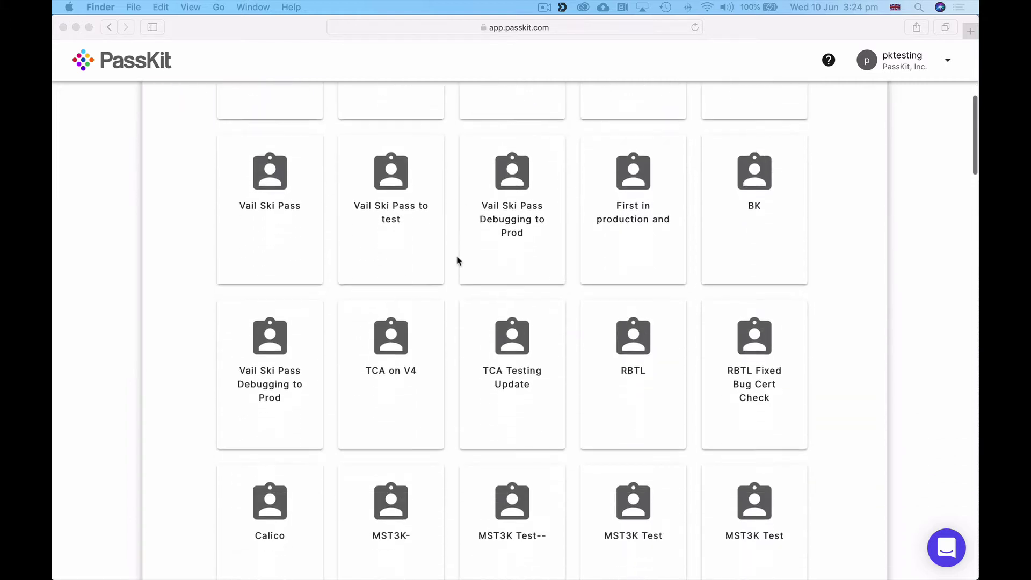
{"action": "scroll", "coordinate": [458, 260], "scroll_direction": "up", "scroll_amount": 7}
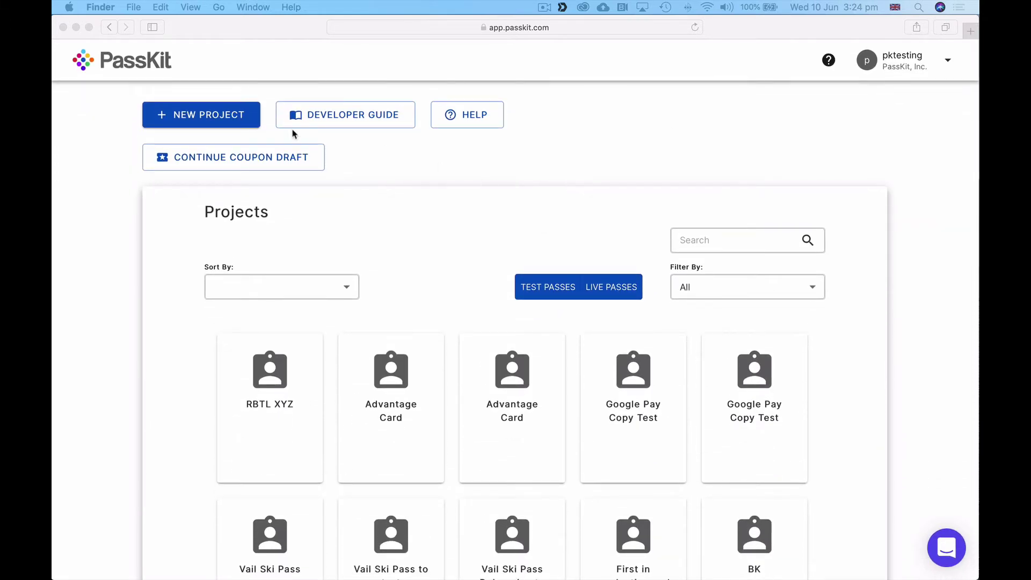
{"action": "left_click", "coordinate": [205, 119]}
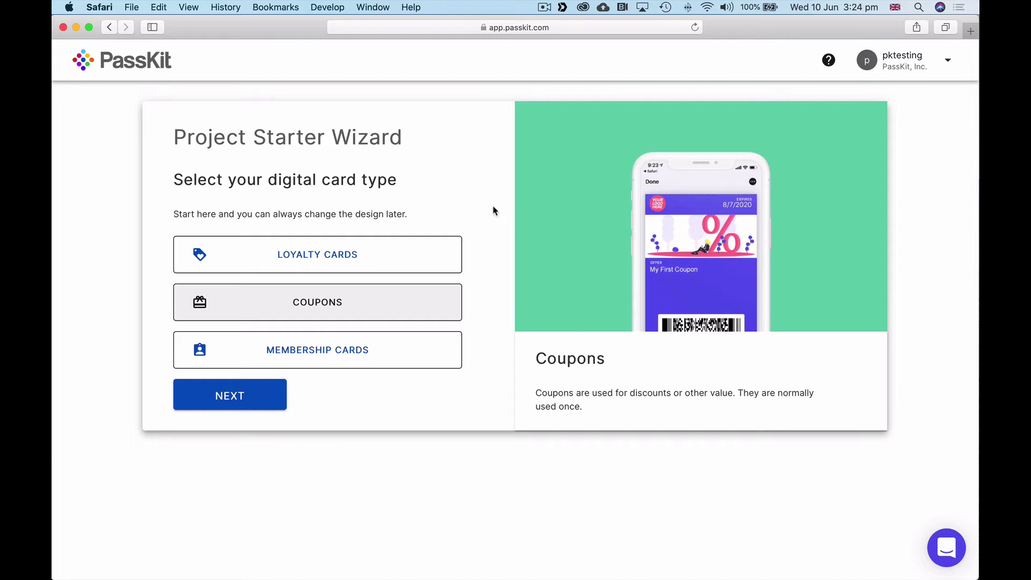
{"action": "left_click", "coordinate": [401, 258]}
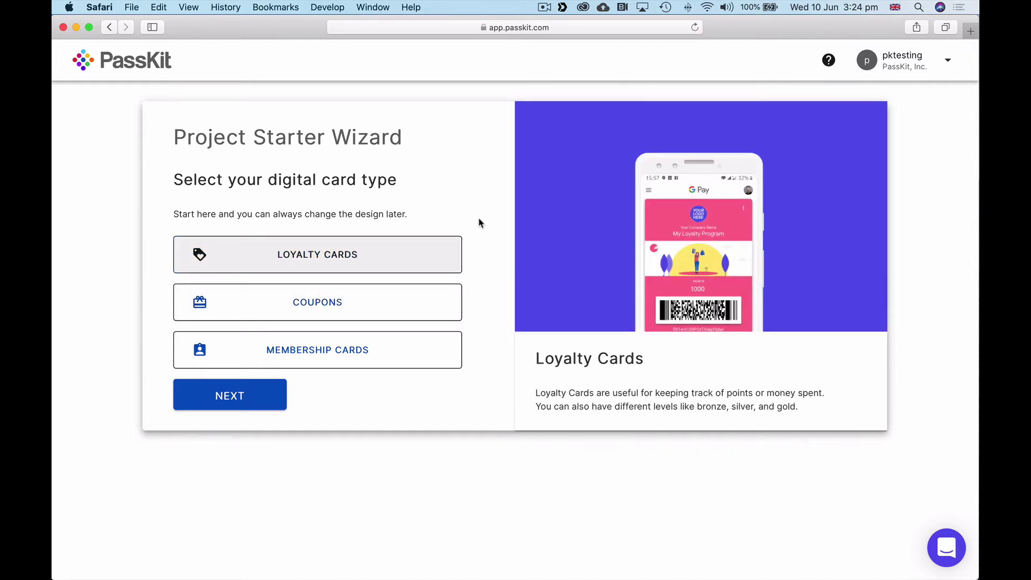
{"action": "left_click", "coordinate": [315, 353]}
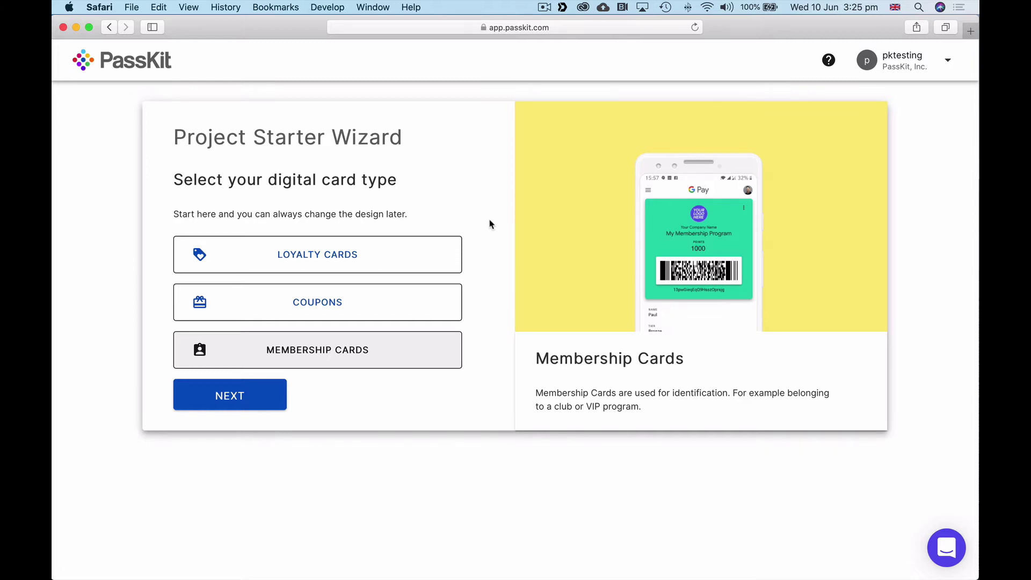
{"action": "left_click", "coordinate": [342, 309]}
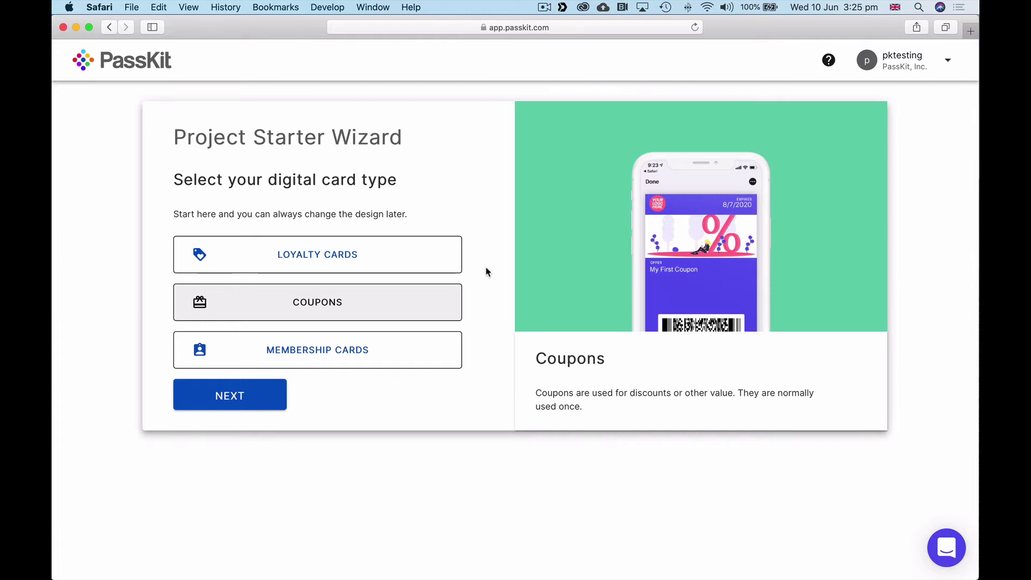
Step: Continue with the Coupons type and discard the existing coupon draft to start over
{"action": "left_click", "coordinate": [249, 401]}
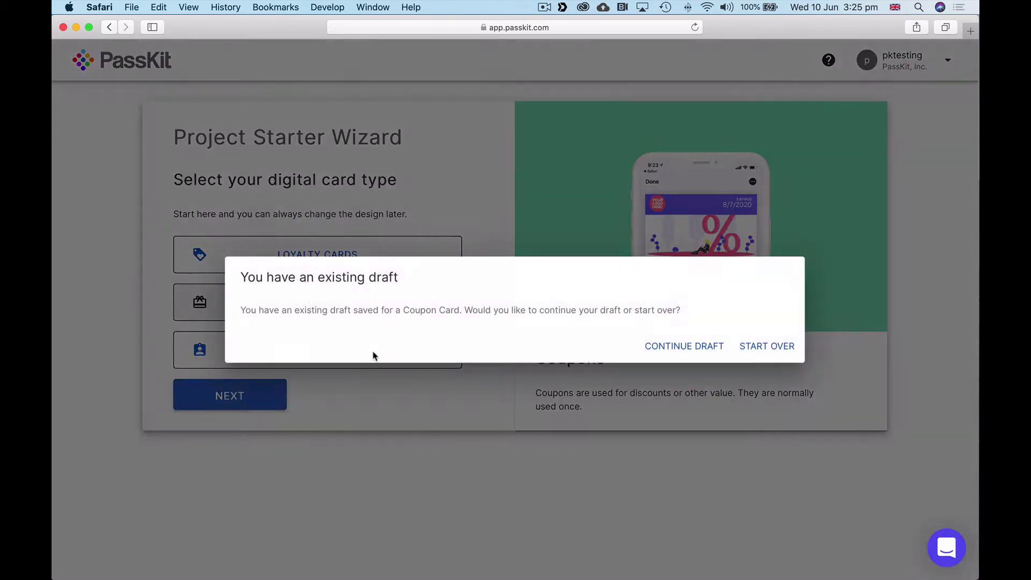
{"action": "left_click", "coordinate": [765, 346]}
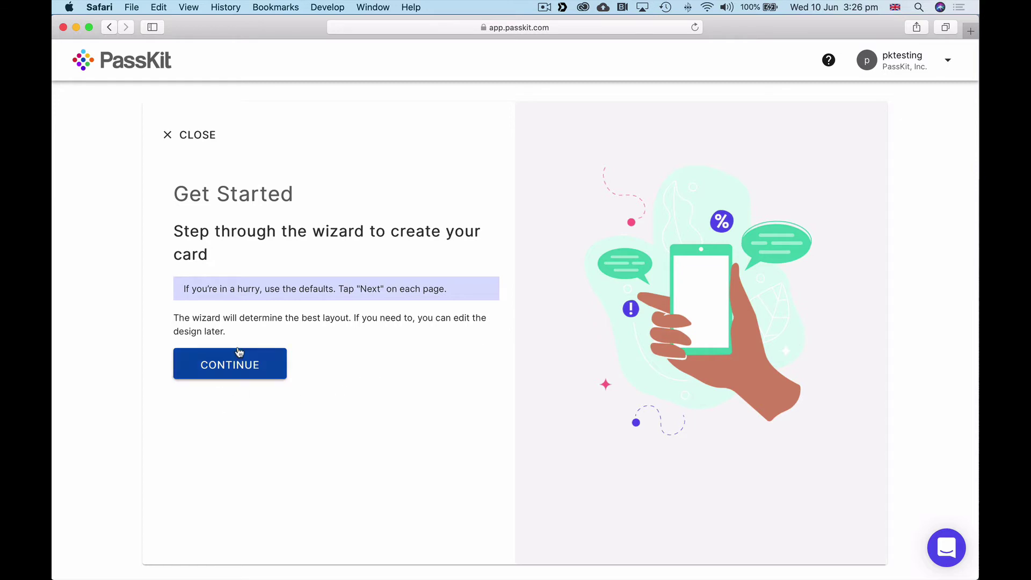
Step: Replace the placeholder campaign name with 'June Offers' and organization with 'Burger King', then proceed
{"action": "left_click", "coordinate": [232, 365]}
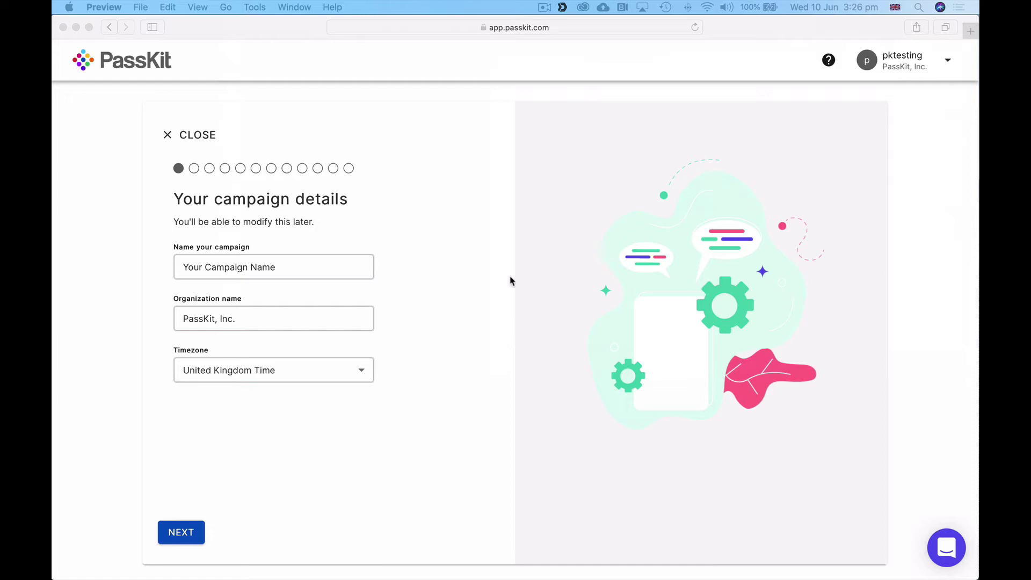
{"action": "left_click", "coordinate": [333, 268]}
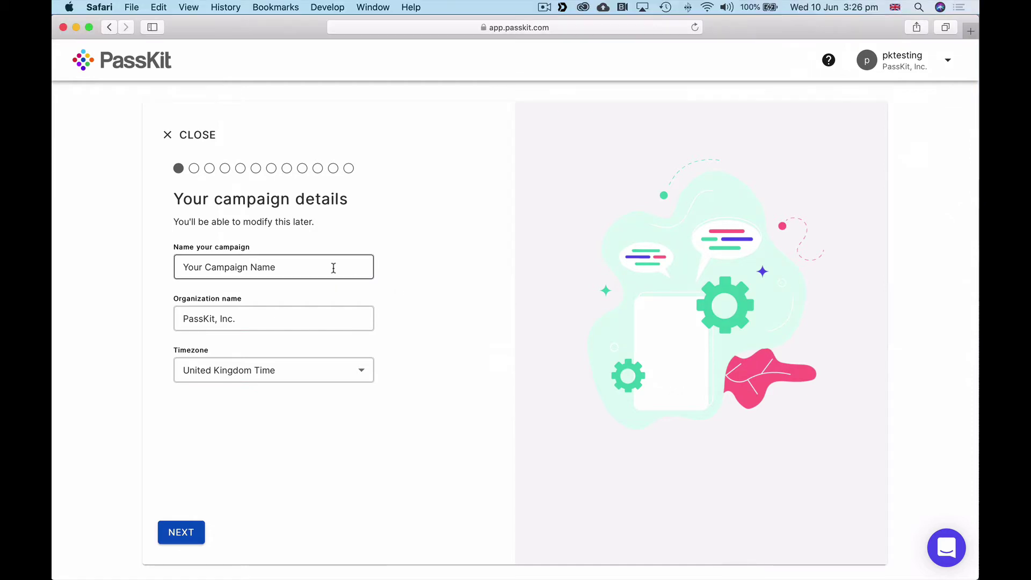
{"action": "left_click_drag", "start_coordinate": [333, 266], "coordinate": [178, 263]}
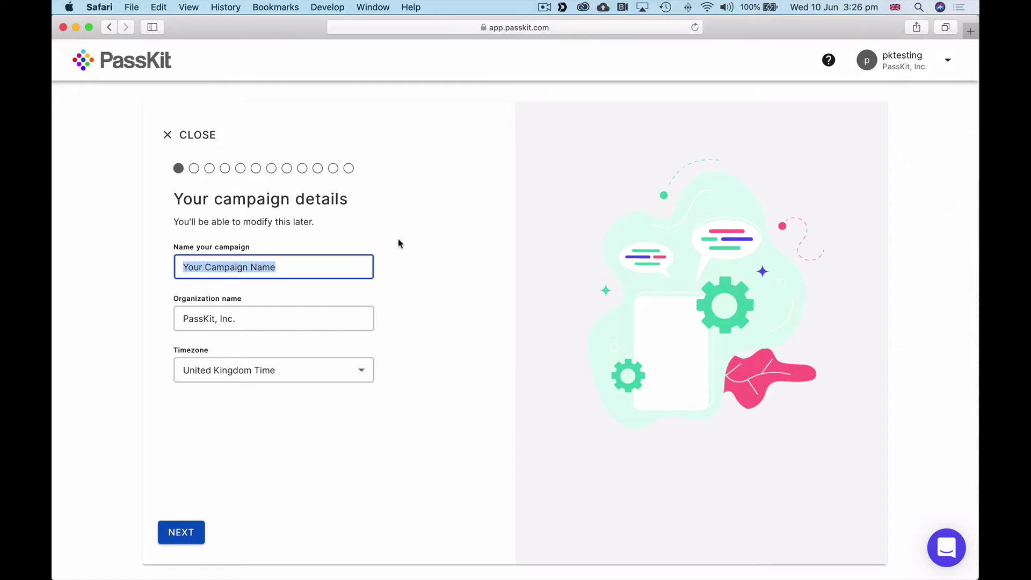
{"action": "type", "text": "June"}
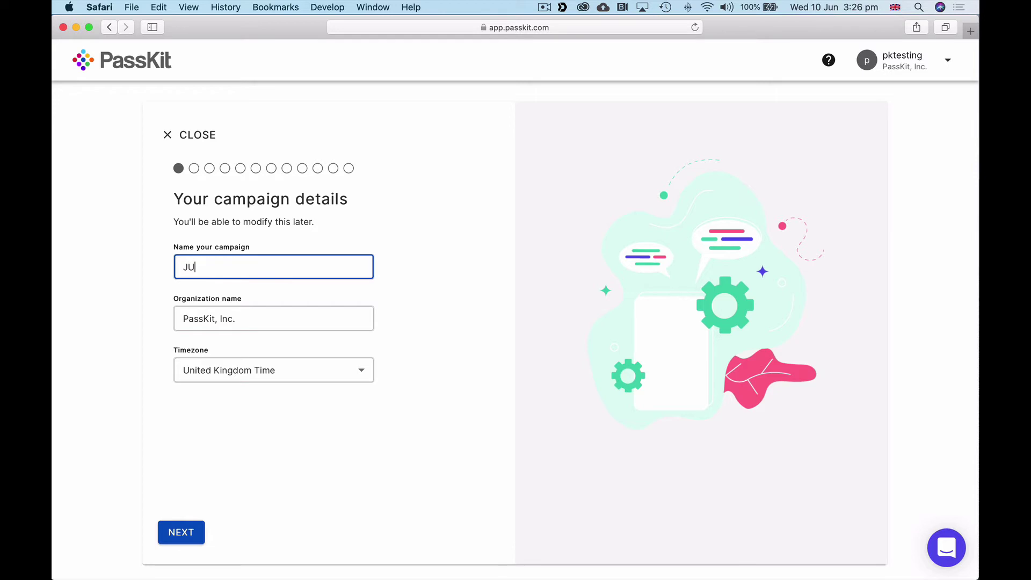
{"action": "key", "text": "BackSpace"}
{"action": "key", "text": "BackSpace"}
{"action": "key", "text": "BackSpace"}
{"action": "type", "text": "une Offers"}
{"action": "key", "text": "Tab"}
{"action": "type", "text": "Burger King"}
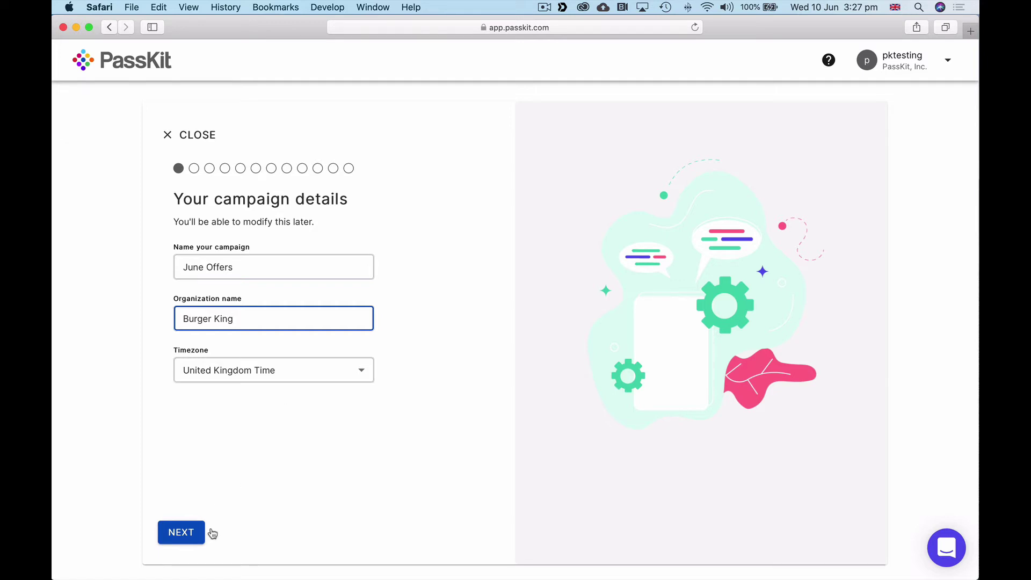
{"action": "left_click", "coordinate": [191, 536]}
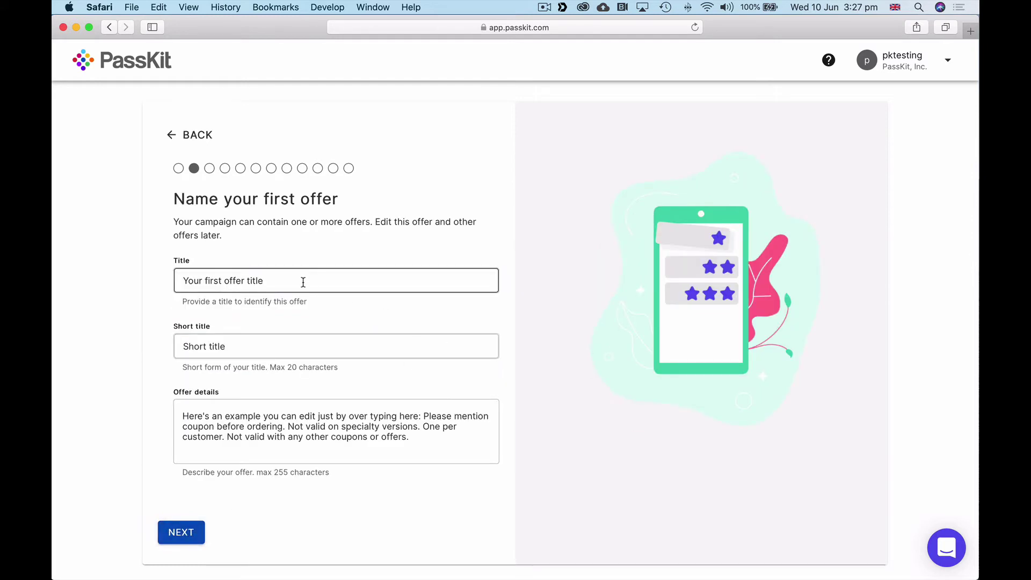
Step: Title the offer 'Chicken Sandwiches for $4.99' with short title 'Chicken Sandwiches'
{"action": "left_click_drag", "start_coordinate": [304, 284], "coordinate": [143, 270]}
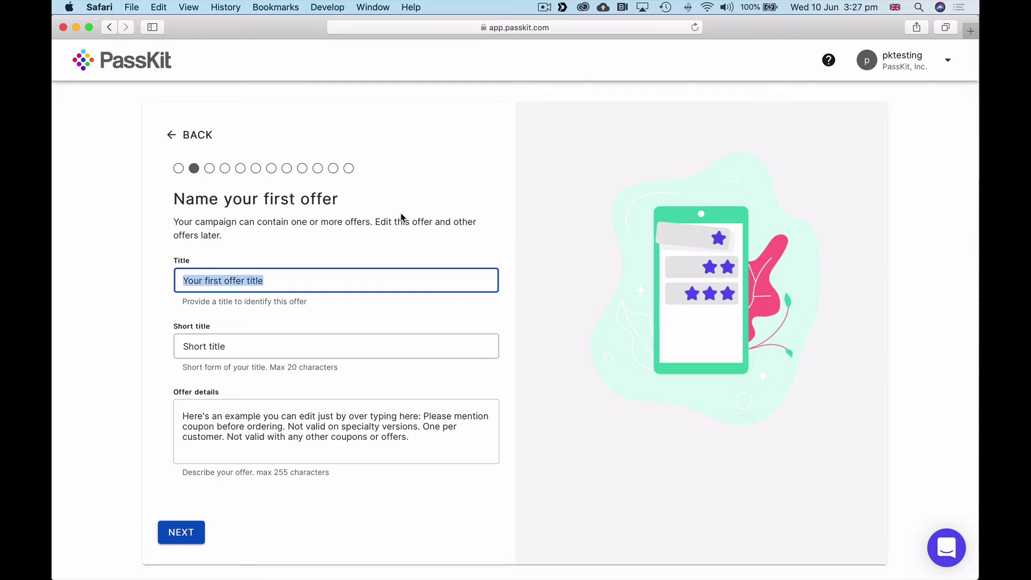
{"action": "type", "text": "Ch"}
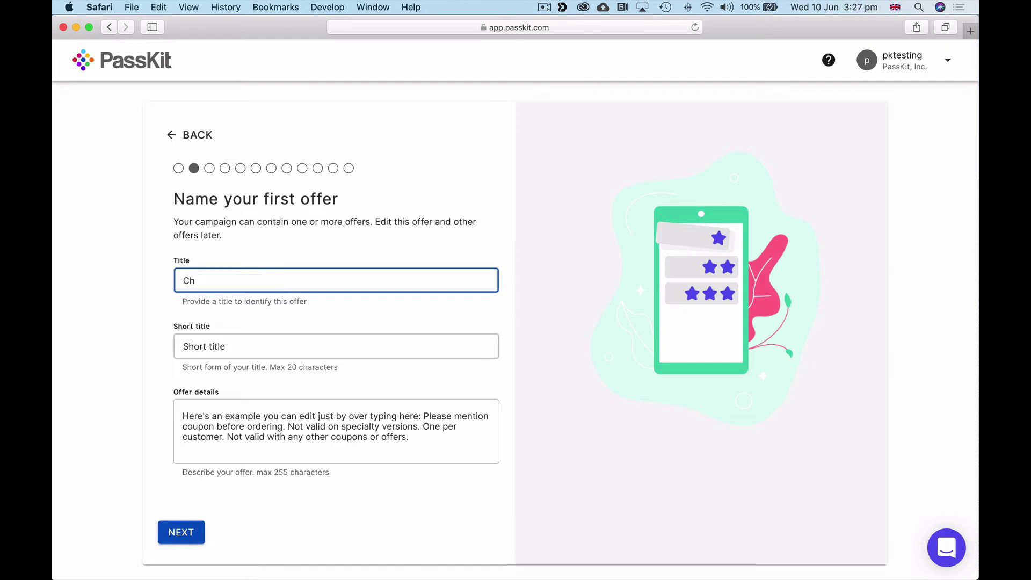
{"action": "type", "text": "icken Sandwiches for $"}
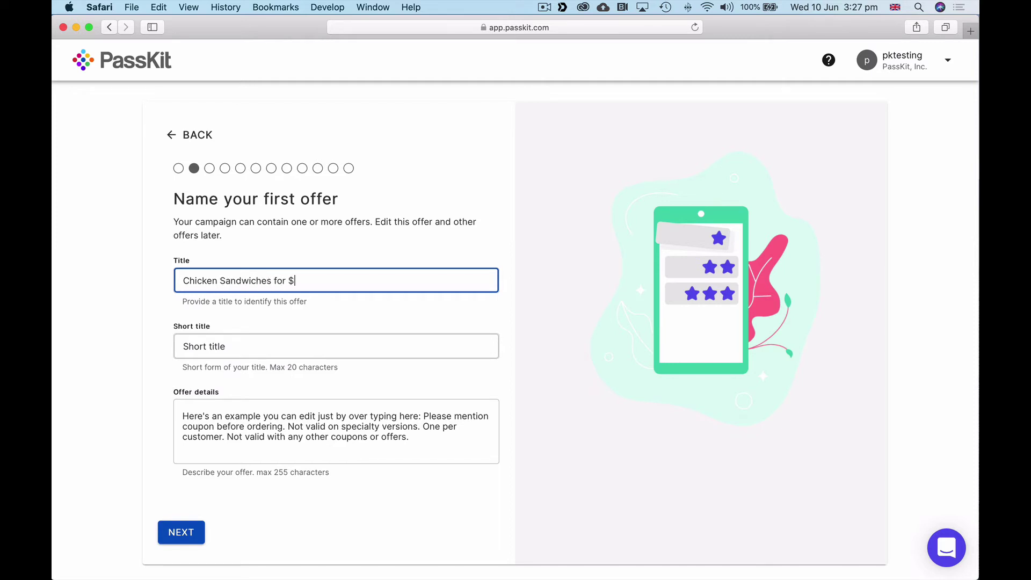
{"action": "type", "text": "4.99"}
{"action": "key", "text": "Tab"}
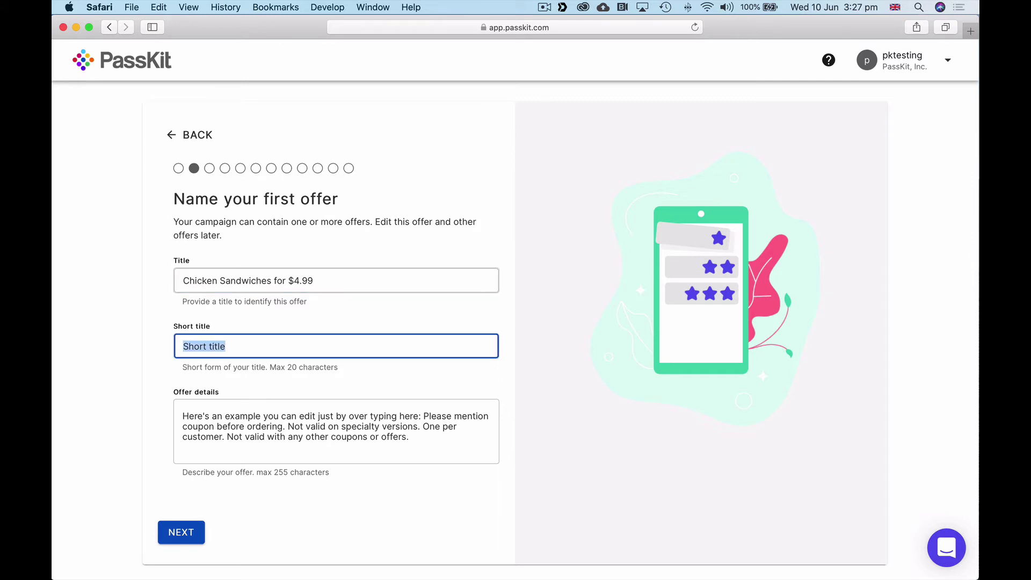
{"action": "type", "text": "Chioc"}
{"action": "key", "text": "BackSpace"}
{"action": "key", "text": "BackSpace"}
{"action": "key", "text": "BackSpace"}
{"action": "key", "text": "BackSpace"}
{"action": "type", "text": "cken Sandwiches"}
{"action": "key", "text": "Tab"}
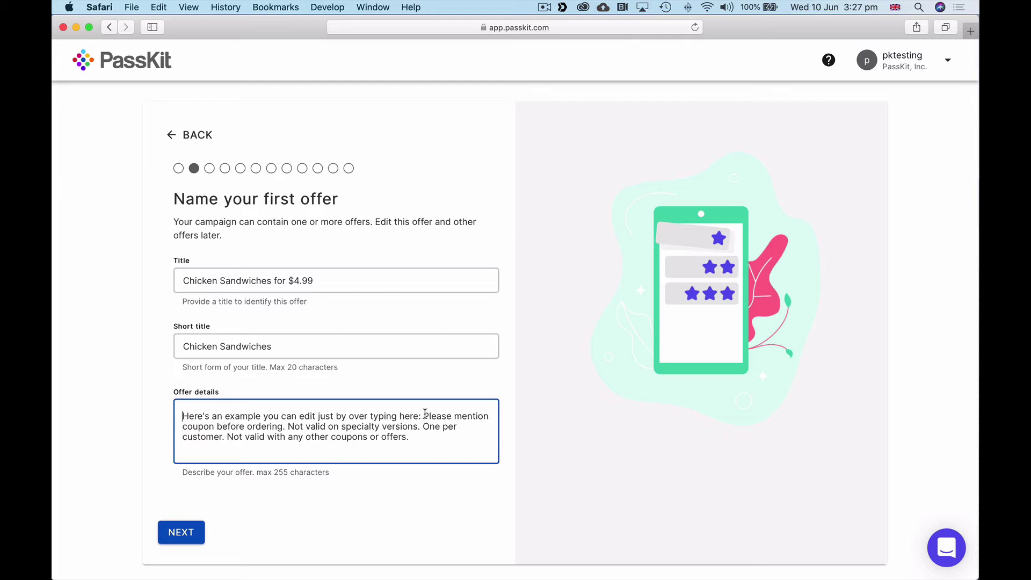
Step: Delete the example lead-in sentence from the offer details and advance to expiry settings
{"action": "left_click_drag", "start_coordinate": [424, 415], "coordinate": [155, 411]}
{"action": "key", "text": "BackSpace"}
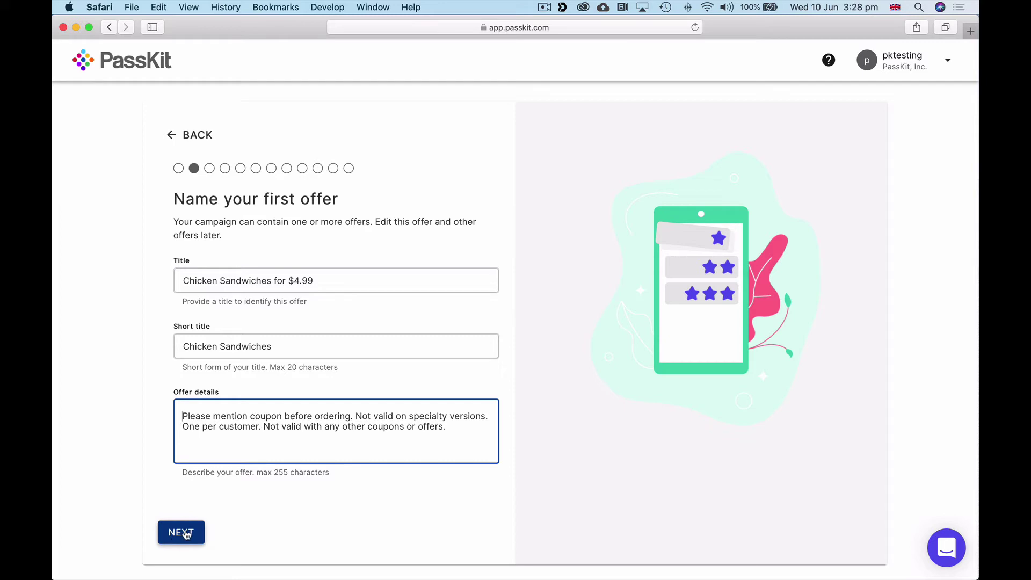
{"action": "left_click", "coordinate": [471, 426], "text": "shift"}
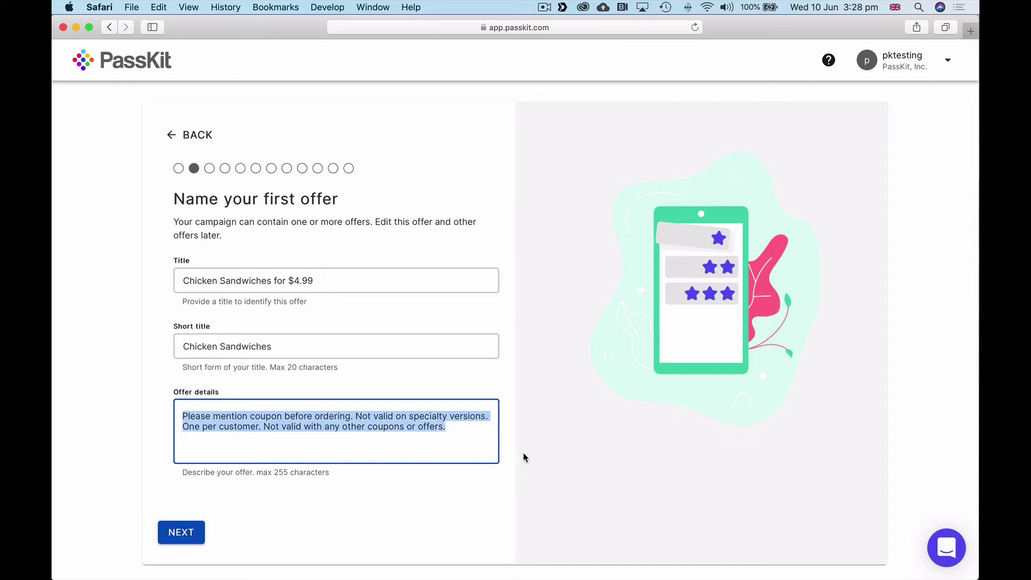
{"action": "left_click", "coordinate": [459, 439]}
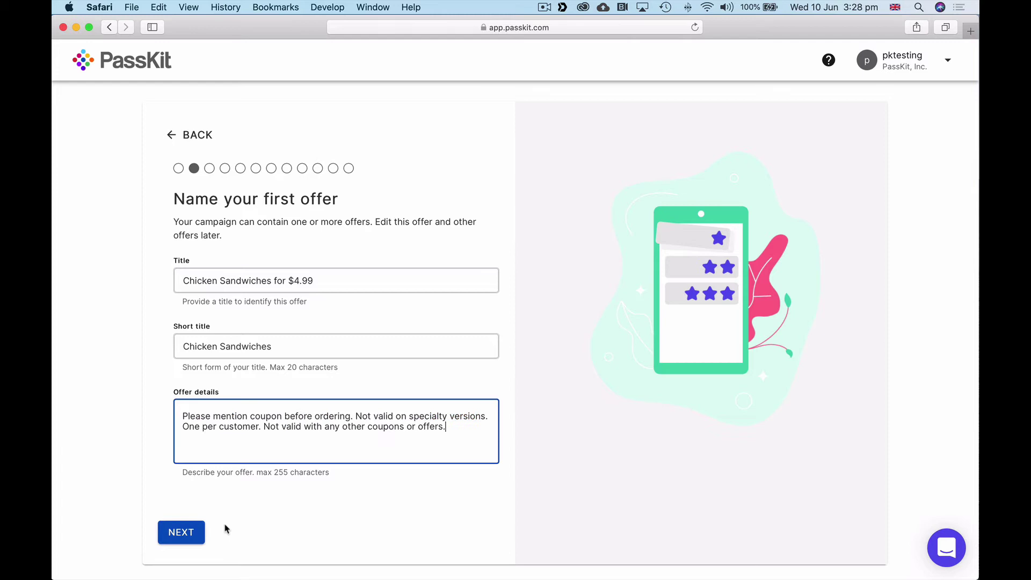
{"action": "left_click", "coordinate": [187, 535]}
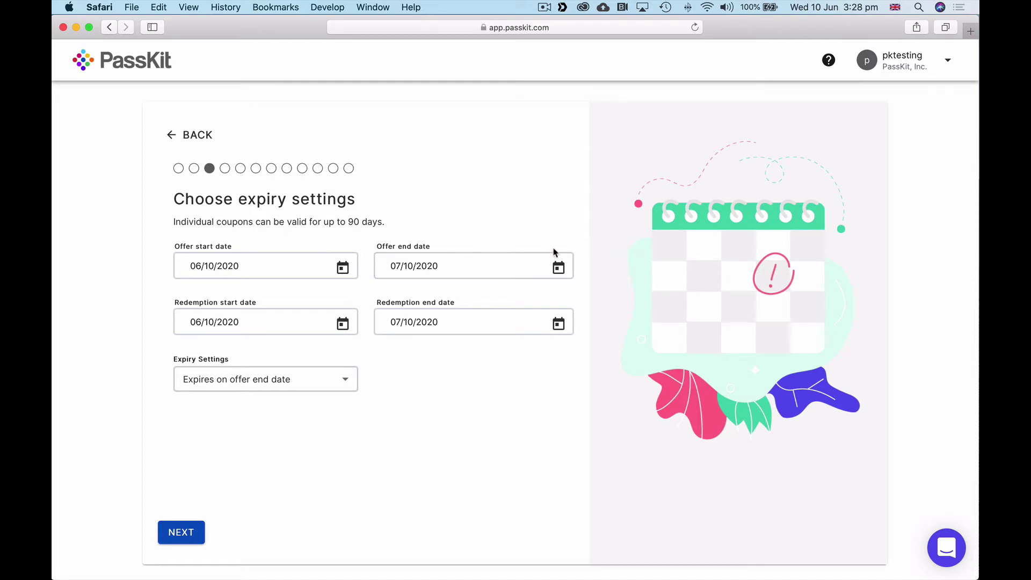
Step: Set the offer to run from June 10 to July 31, 2020
{"action": "left_click", "coordinate": [342, 267]}
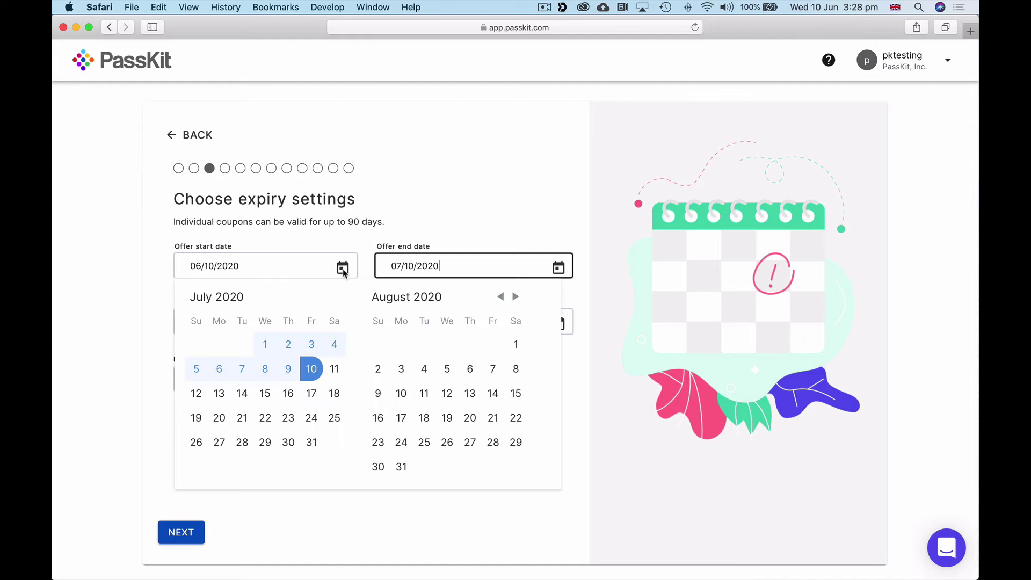
{"action": "left_click", "coordinate": [231, 266]}
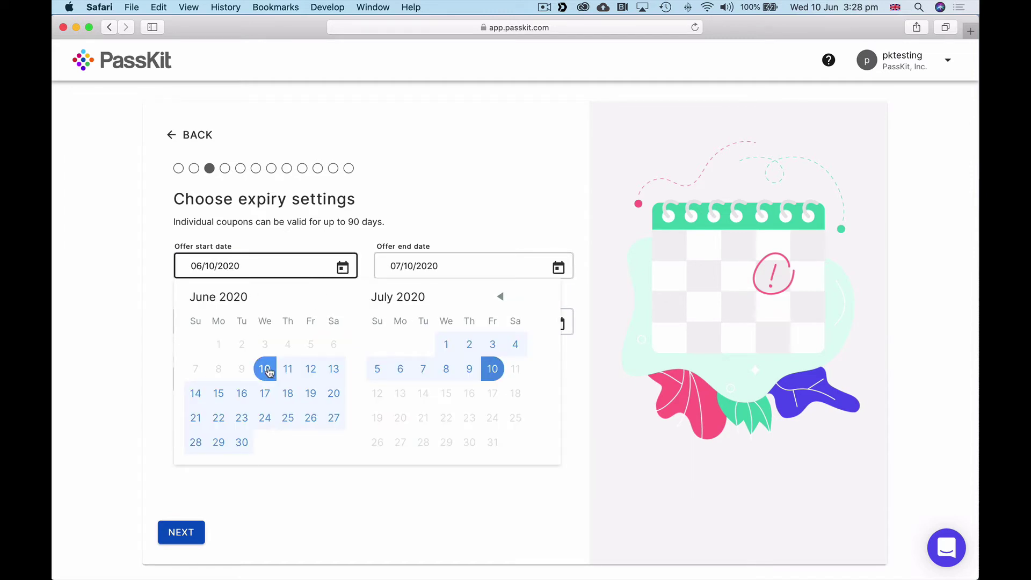
{"action": "left_click", "coordinate": [272, 370]}
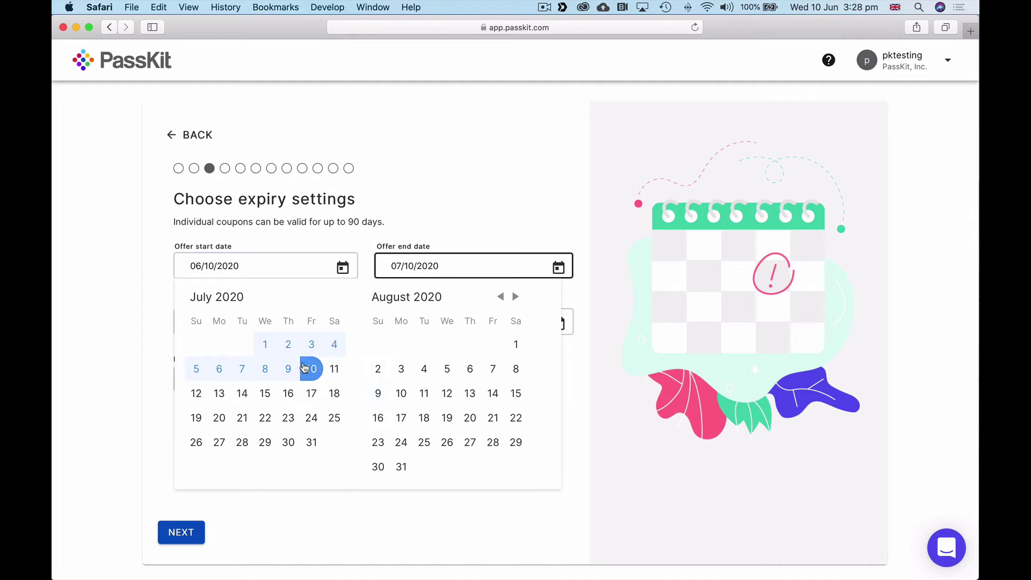
{"action": "left_click", "coordinate": [312, 443]}
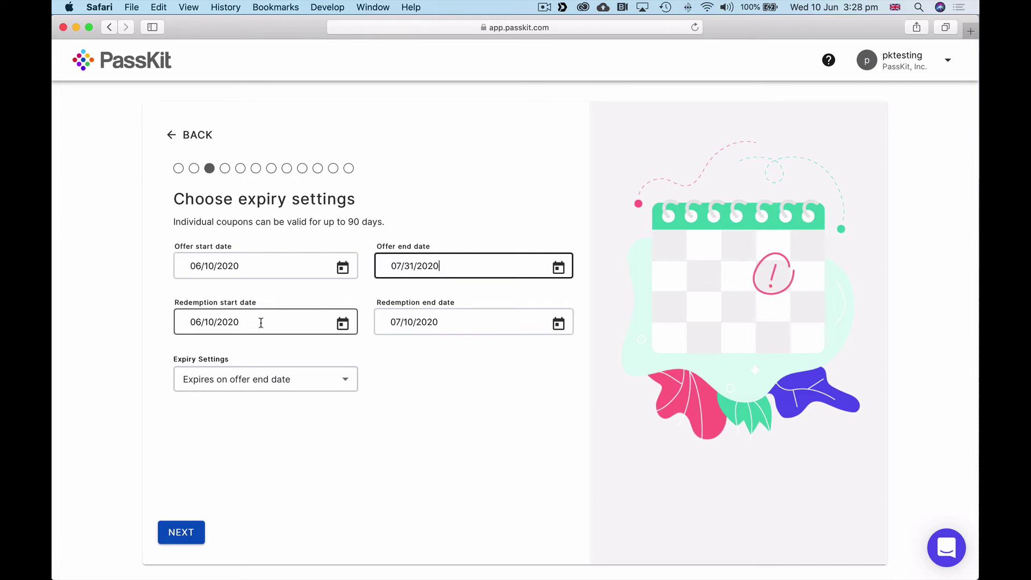
Step: Allow redemption from June 11 to July 31, 2020
{"action": "left_click", "coordinate": [343, 324]}
{"action": "left_click", "coordinate": [295, 320]}
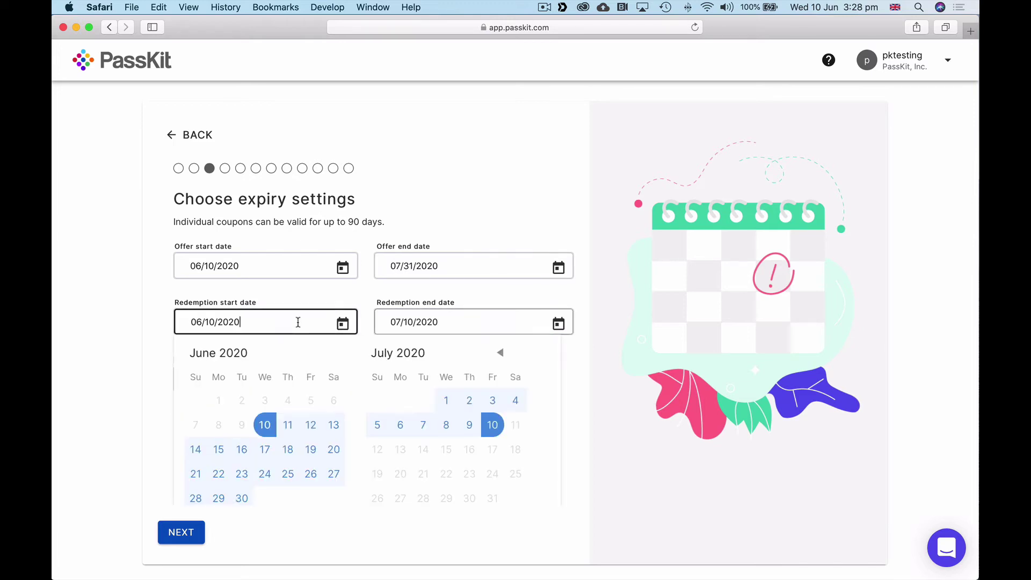
{"action": "left_click", "coordinate": [289, 426]}
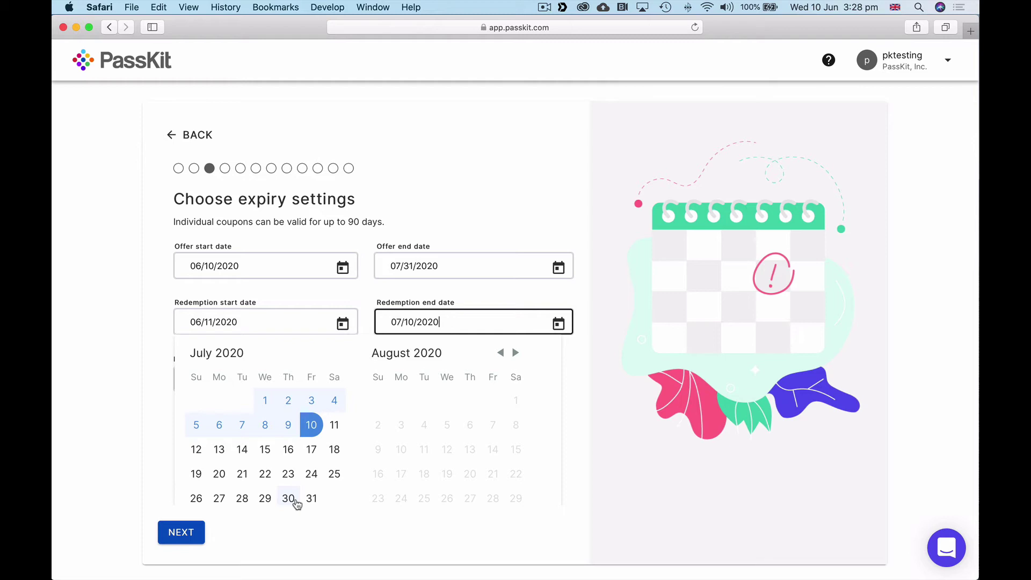
{"action": "left_click", "coordinate": [312, 499]}
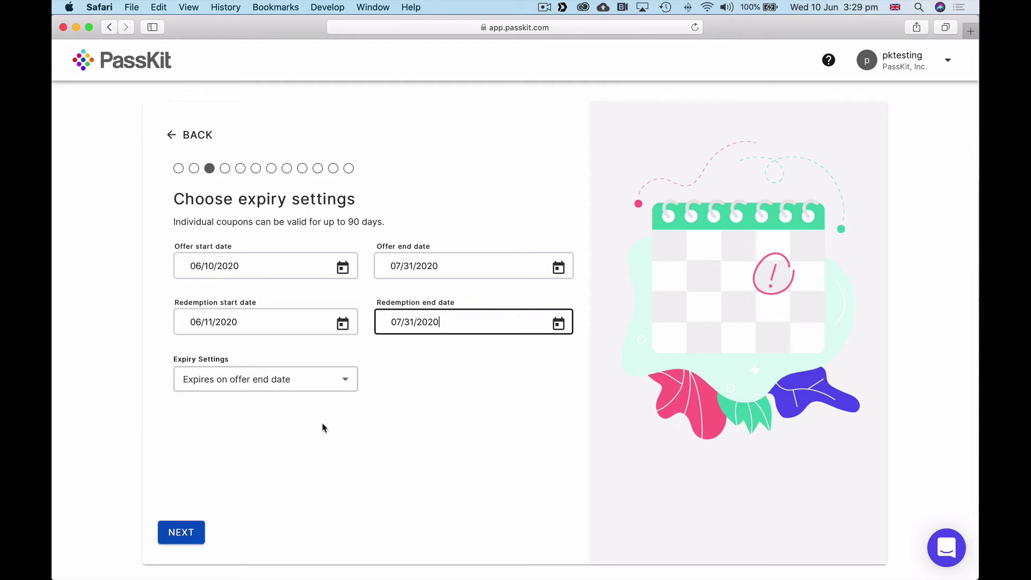
Step: Try a 30-day fixed expiry after enrollment, then revert to expiring on the offer end date and continue
{"action": "left_click", "coordinate": [313, 378]}
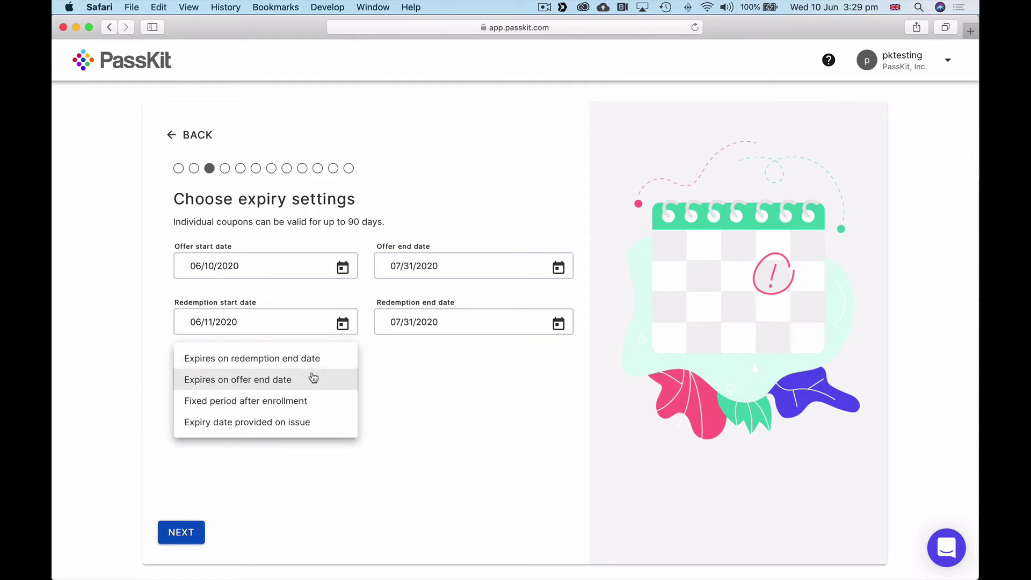
{"action": "left_click", "coordinate": [261, 407]}
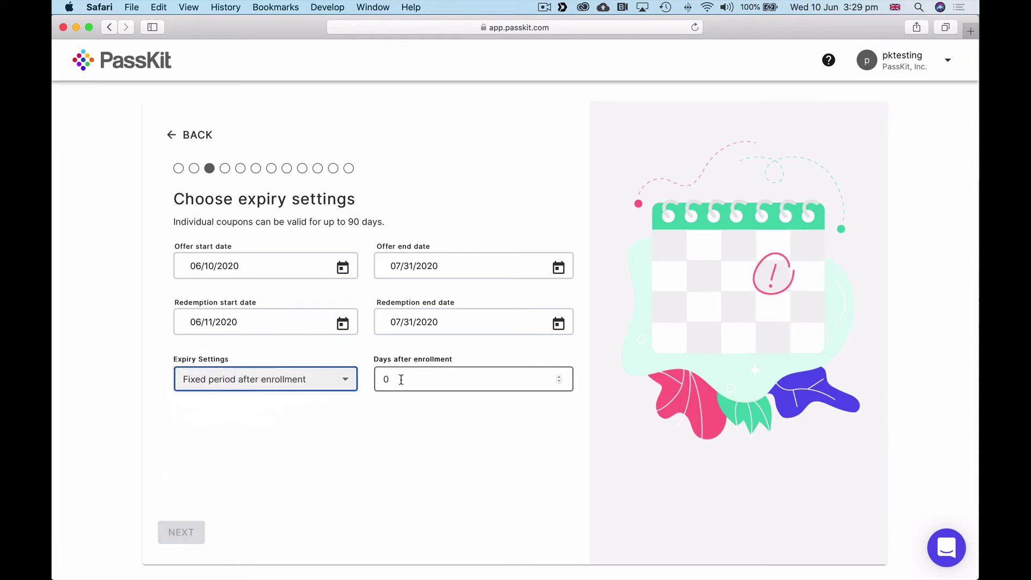
{"action": "key", "text": "Tab"}
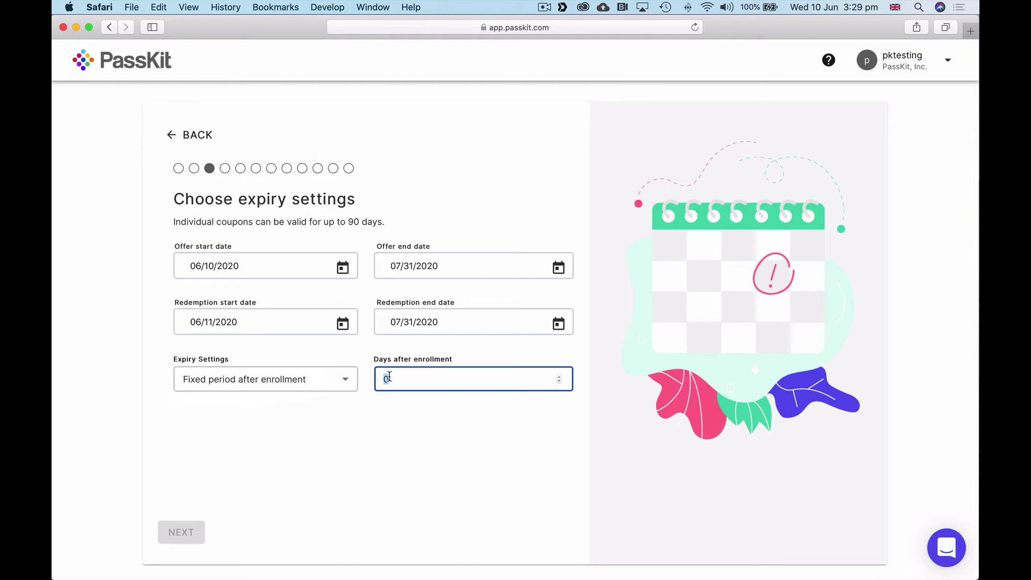
{"action": "type", "text": "30"}
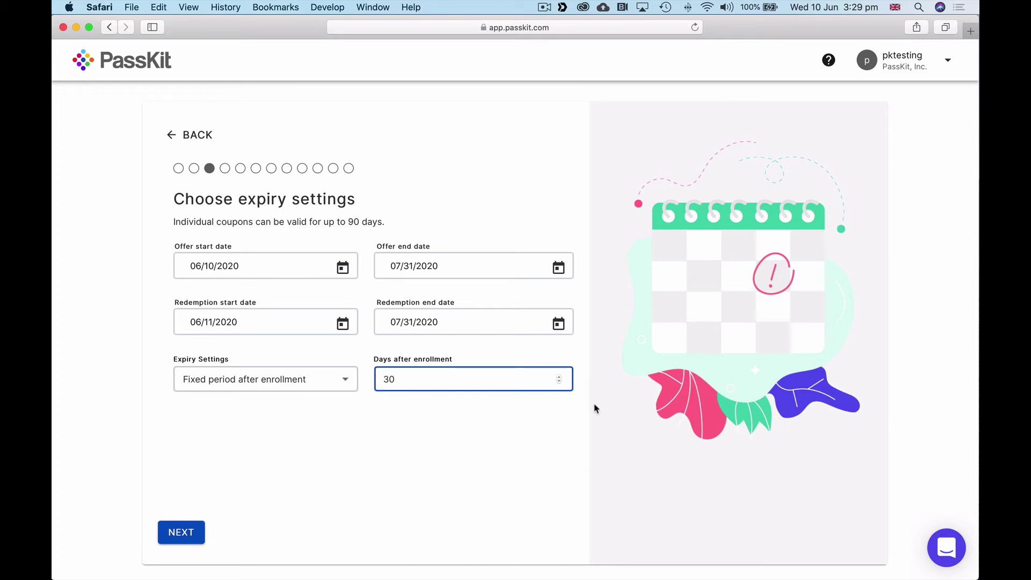
{"action": "left_click", "coordinate": [324, 379]}
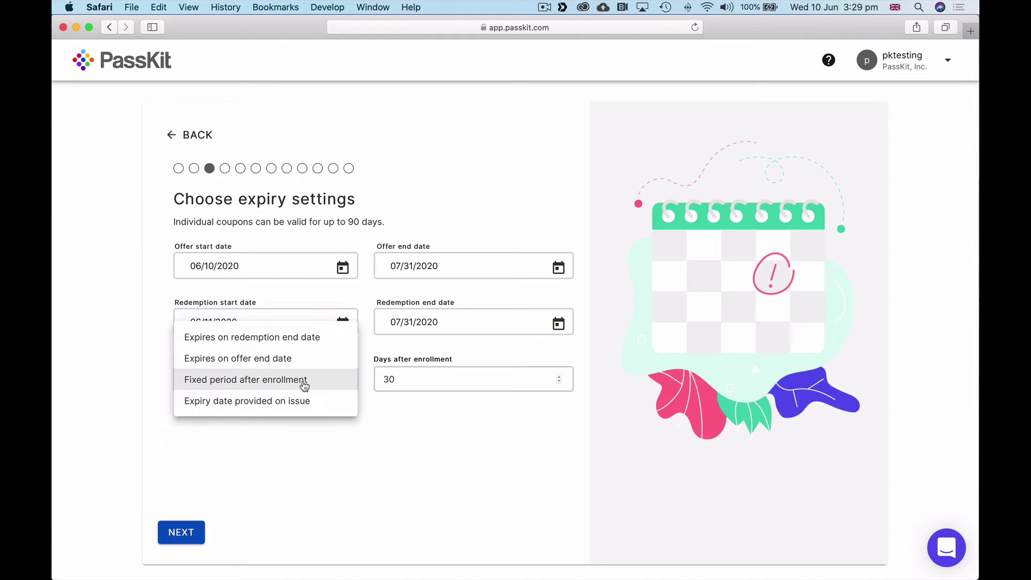
{"action": "left_click", "coordinate": [271, 358]}
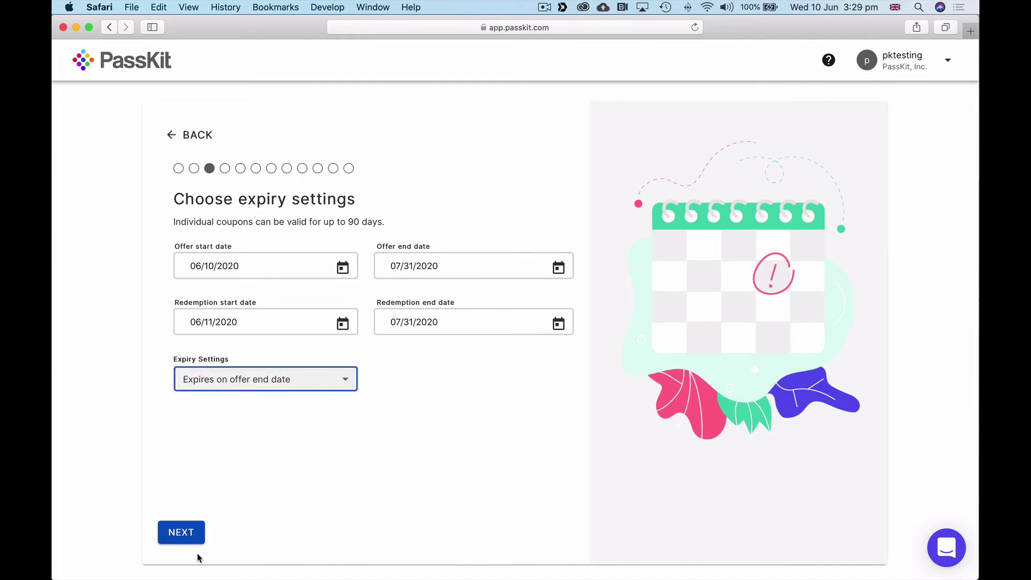
{"action": "left_click", "coordinate": [181, 534]}
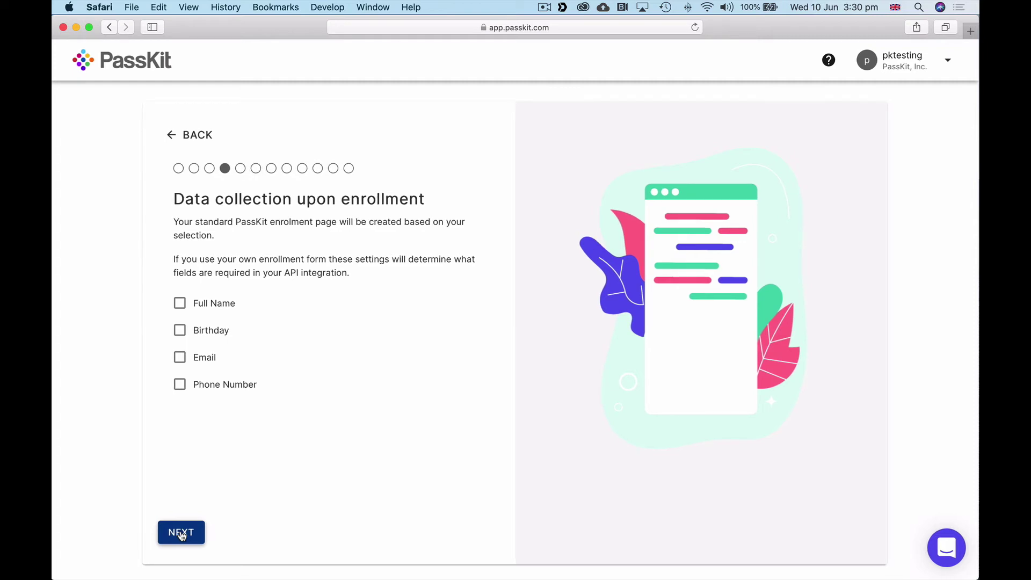
Step: Proceed with Full Name, Birthday, Email and Phone Number all left unticked
{"action": "left_click", "coordinate": [181, 533]}
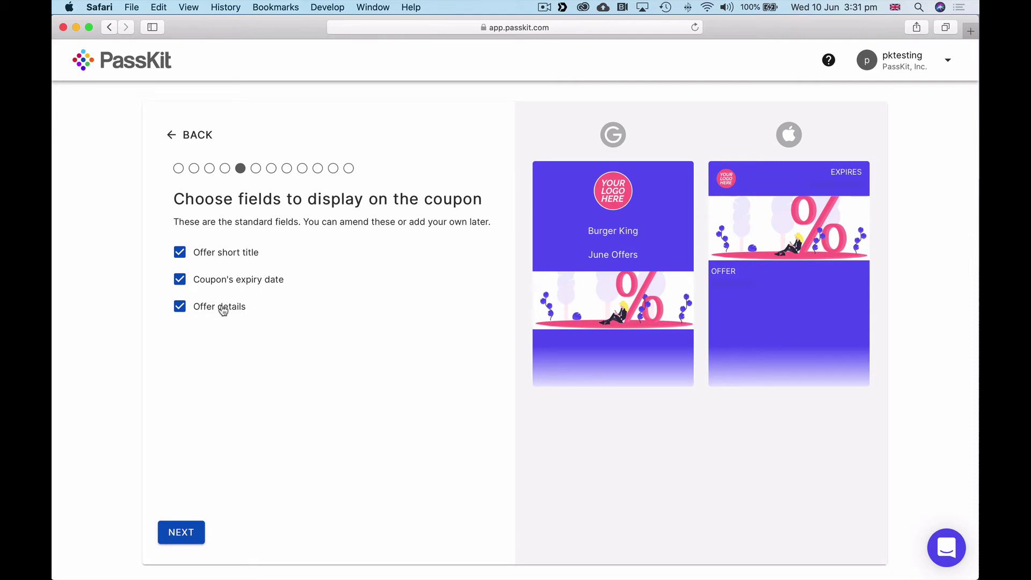
Step: Untick Offer short title from the displayed coupon fields and continue
{"action": "left_click", "coordinate": [179, 253]}
{"action": "left_click", "coordinate": [183, 534]}
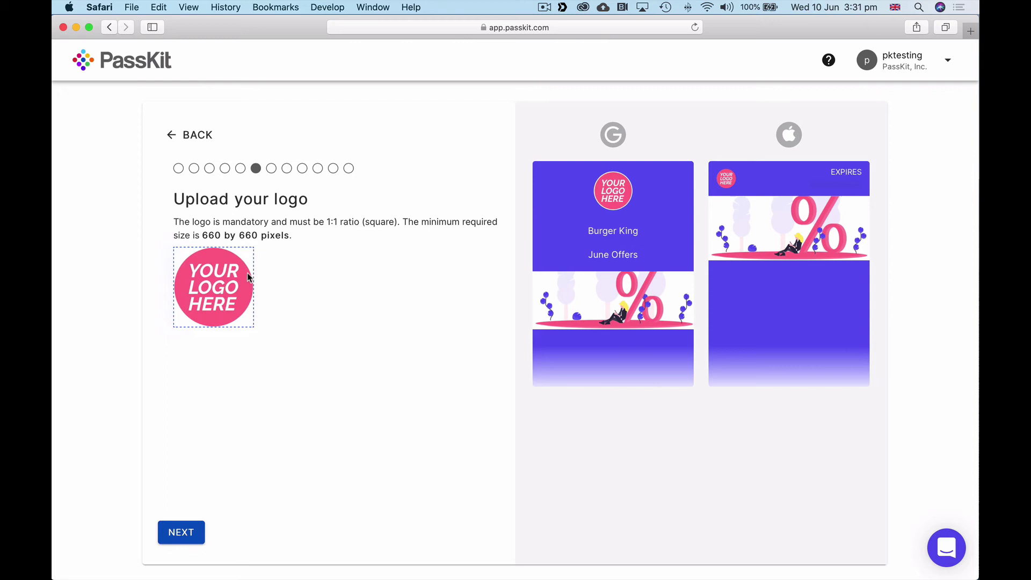
Step: Upload Google Logo 660x660.png as the coupon logo and continue
{"action": "left_click", "coordinate": [222, 287]}
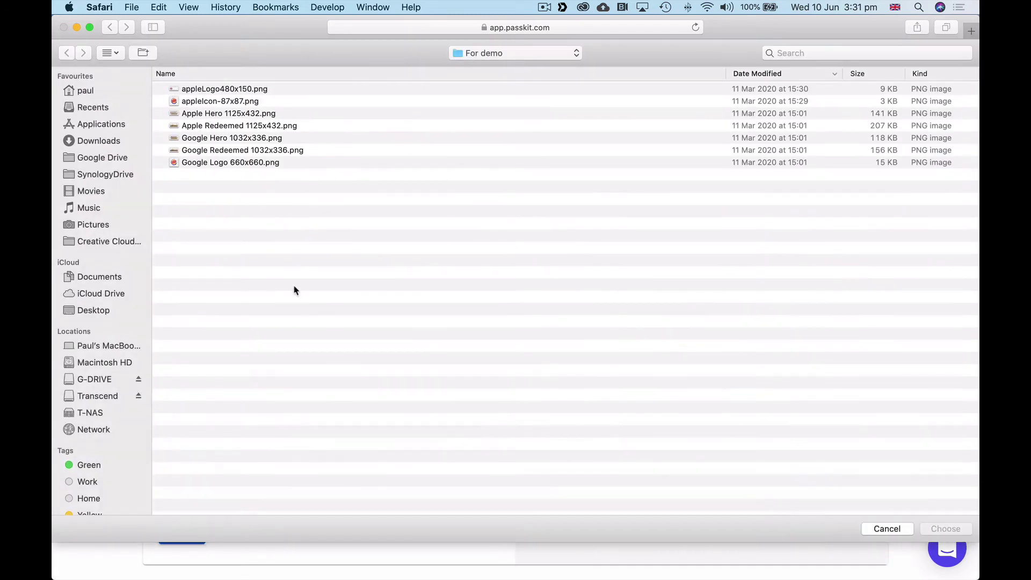
{"action": "left_click", "coordinate": [237, 163]}
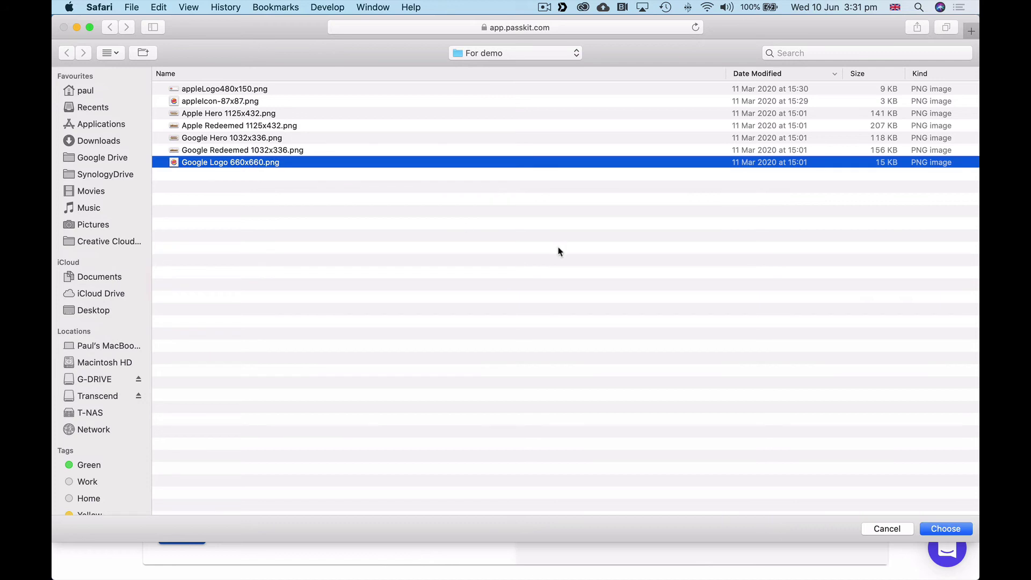
{"action": "left_click", "coordinate": [945, 528]}
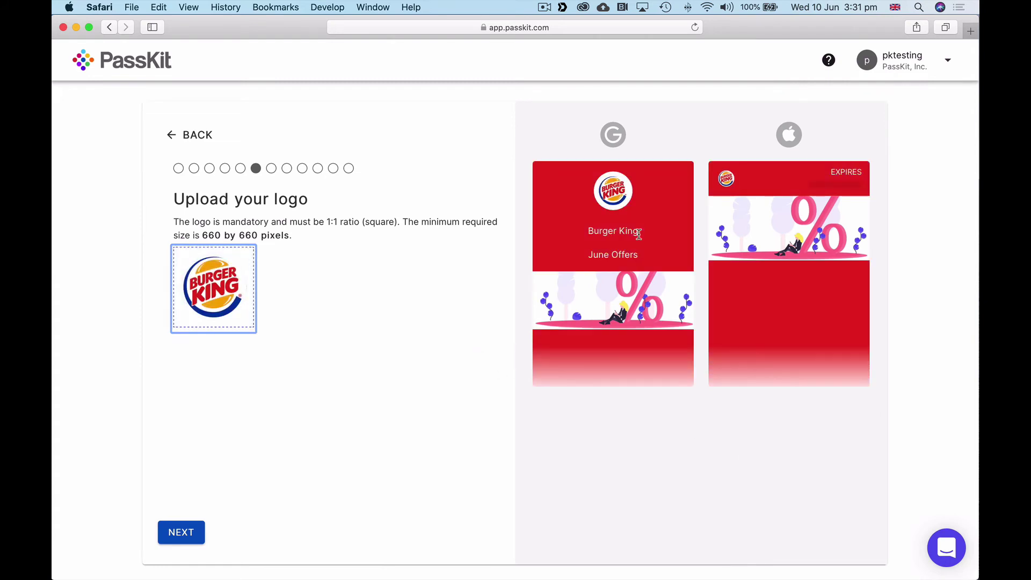
{"action": "left_click", "coordinate": [180, 541]}
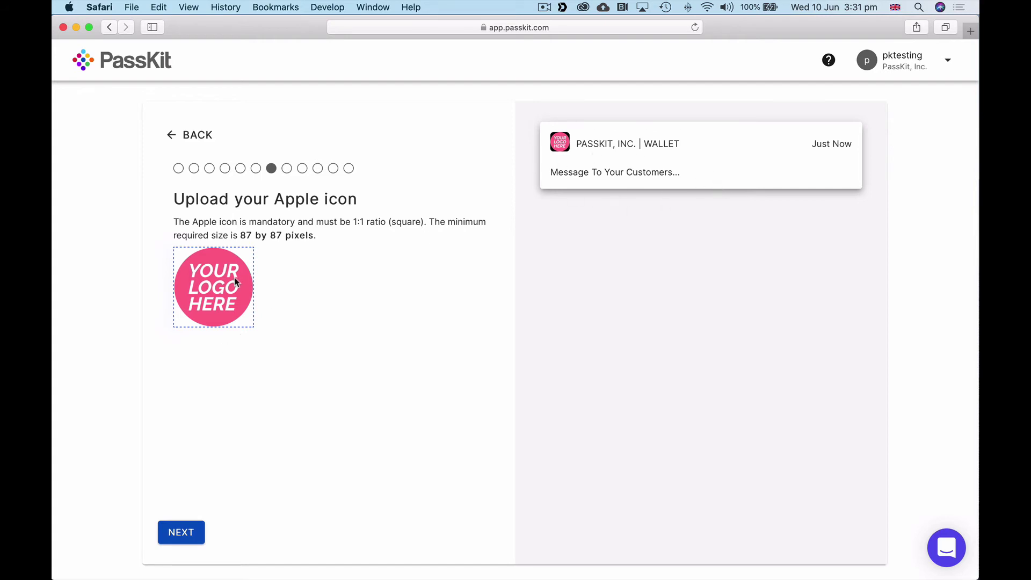
Step: Upload appleIcon-87x87.png as the Apple icon and continue
{"action": "left_click", "coordinate": [216, 277]}
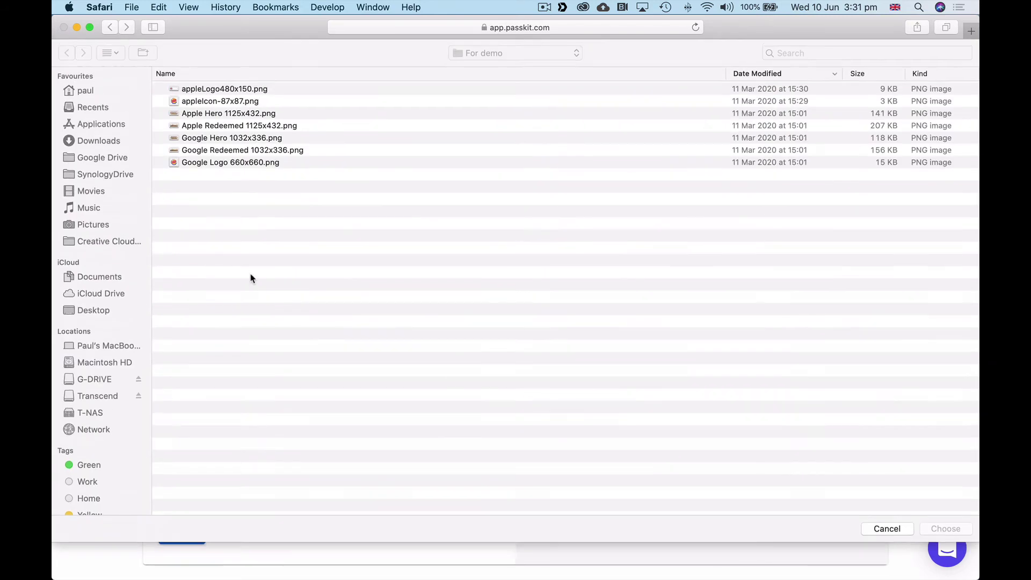
{"action": "left_click", "coordinate": [227, 102]}
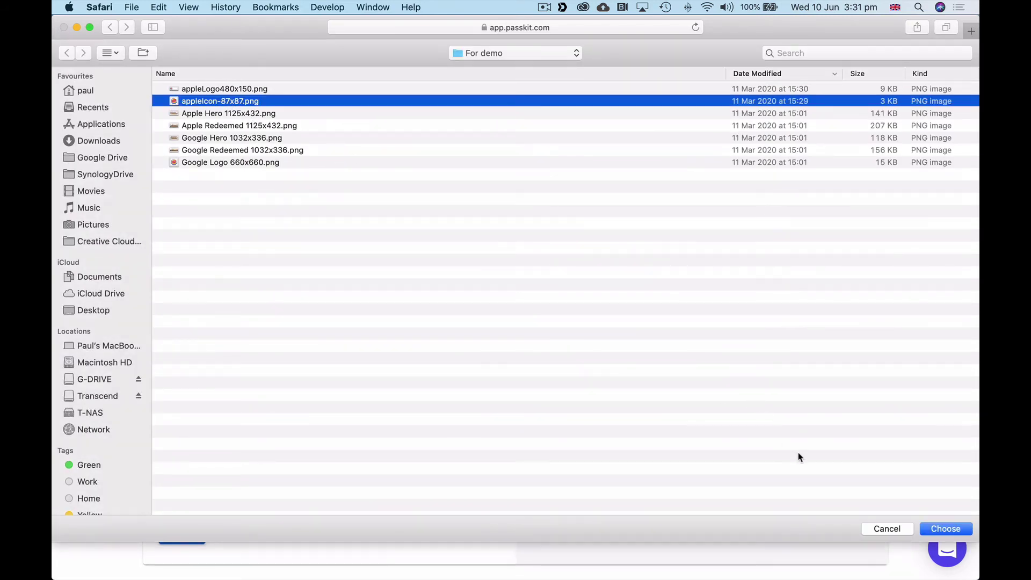
{"action": "left_click", "coordinate": [945, 529]}
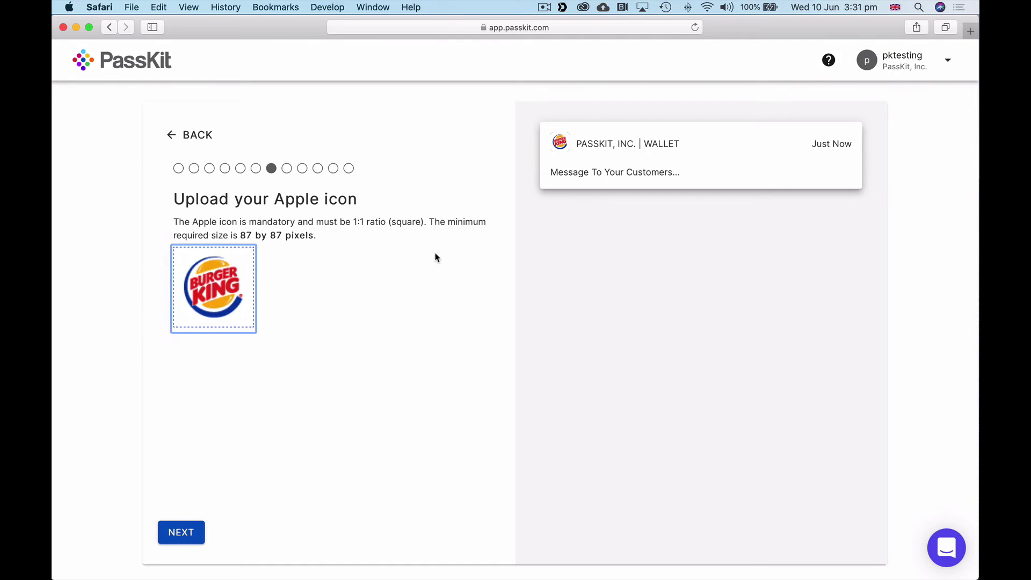
{"action": "left_click", "coordinate": [182, 532]}
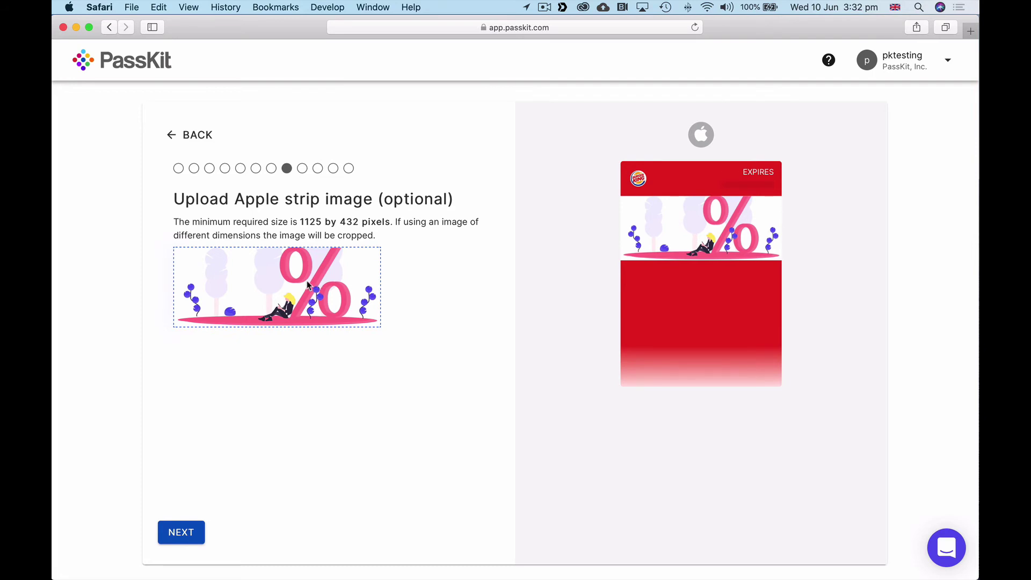
Step: Upload Apple Hero 1125x432.png as the strip image and advance to the Google hero step
{"action": "left_click", "coordinate": [307, 282]}
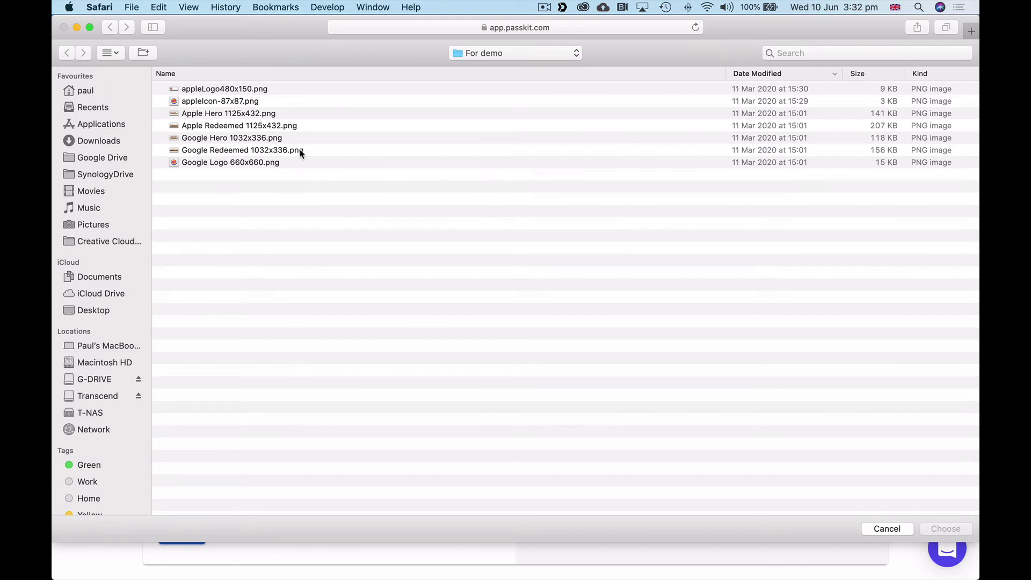
{"action": "left_click", "coordinate": [232, 113]}
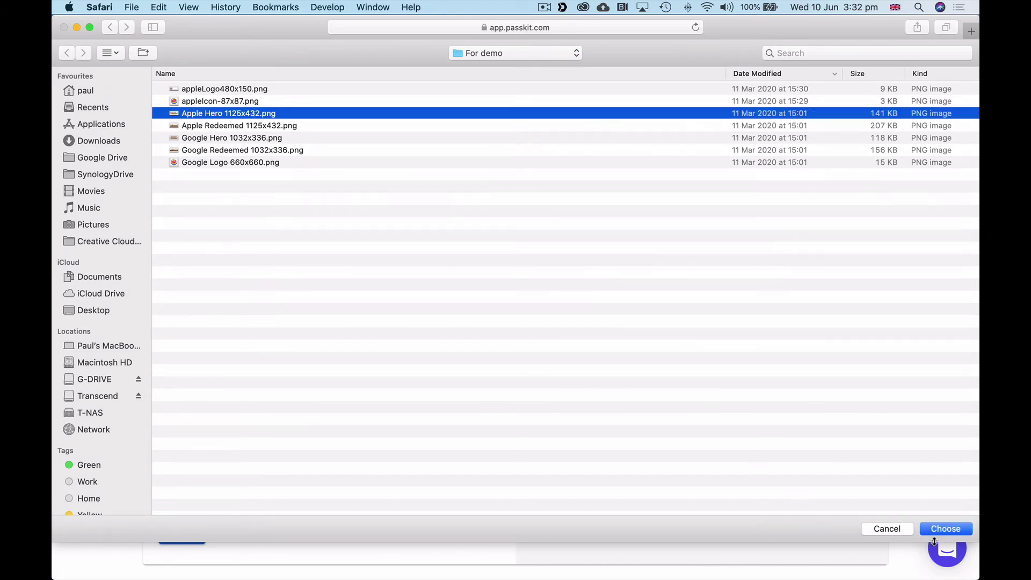
{"action": "left_click", "coordinate": [955, 530]}
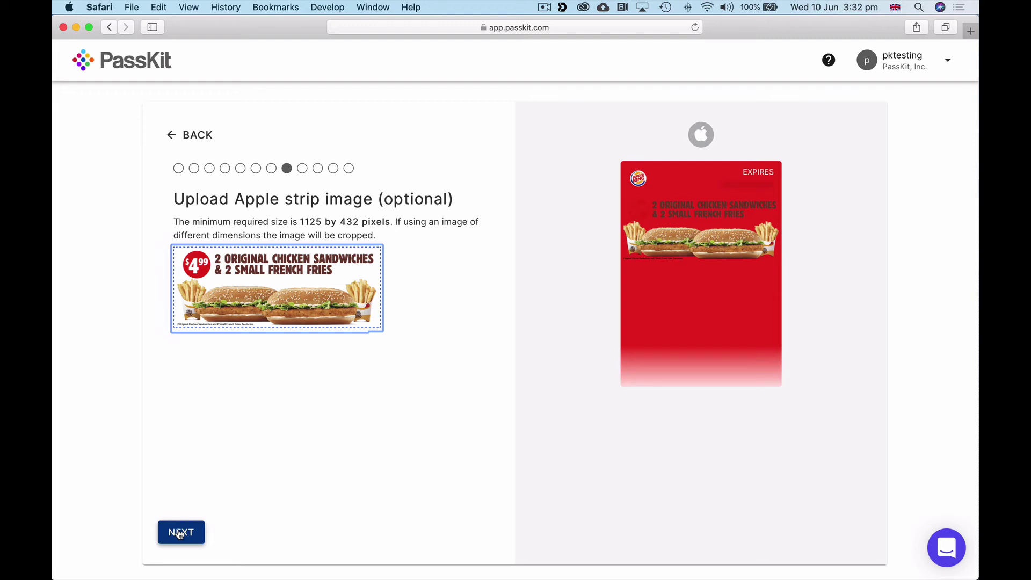
{"action": "left_click", "coordinate": [180, 533]}
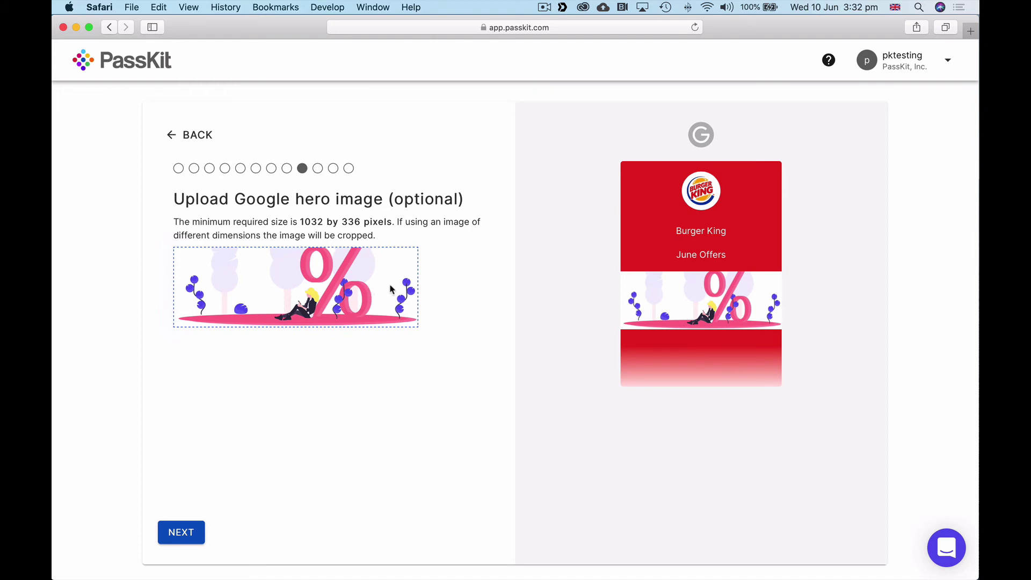
Step: Upload Google Hero 1032x336.png as the Google hero image and advance to colours
{"action": "left_click", "coordinate": [333, 278]}
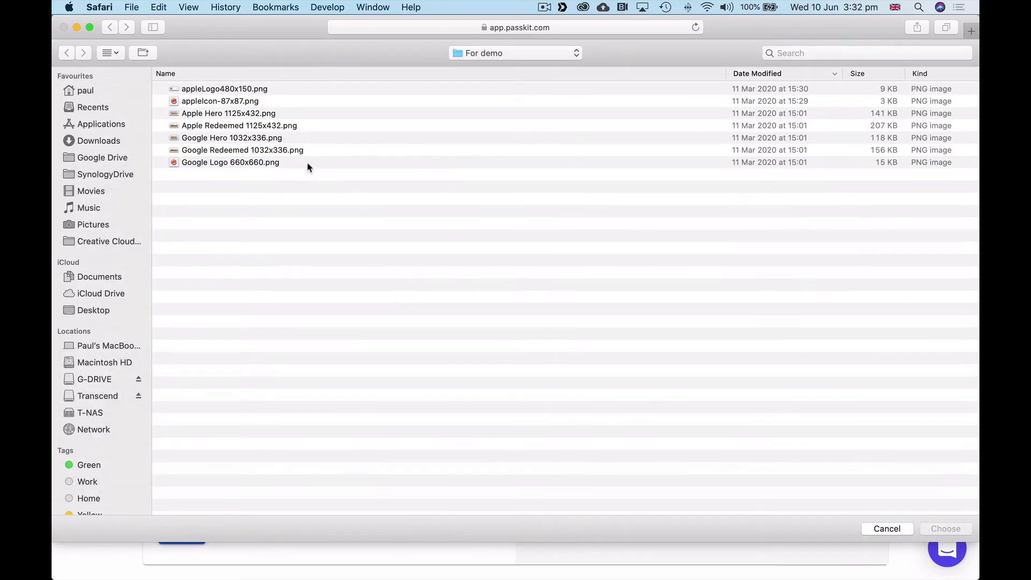
{"action": "left_click", "coordinate": [221, 139]}
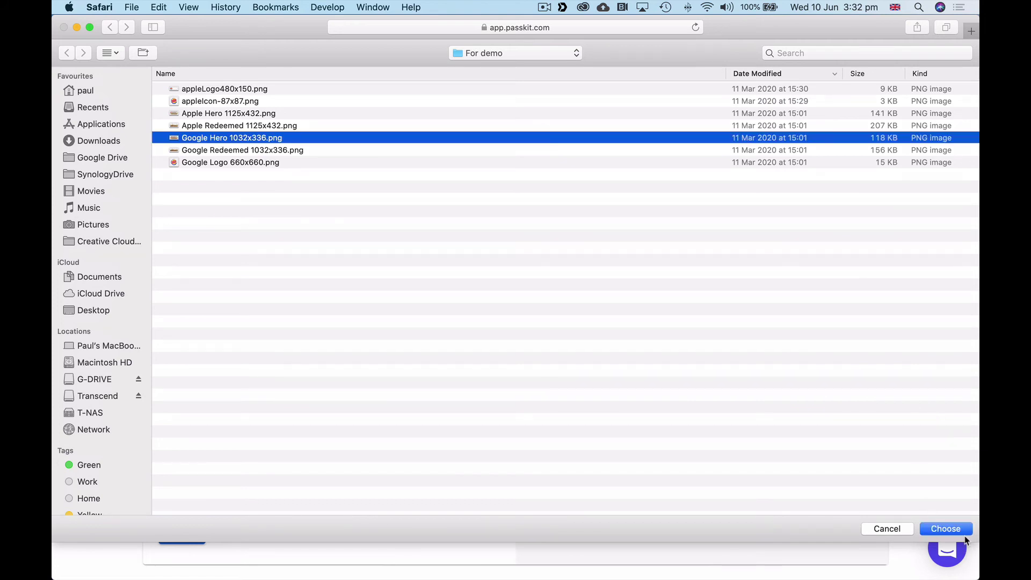
{"action": "left_click", "coordinate": [959, 529]}
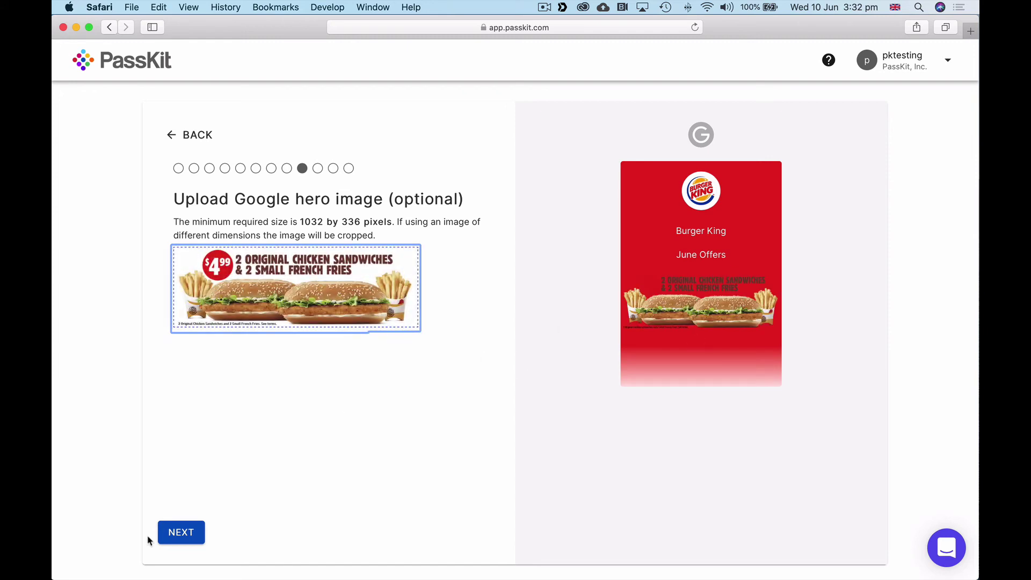
{"action": "left_click", "coordinate": [194, 539]}
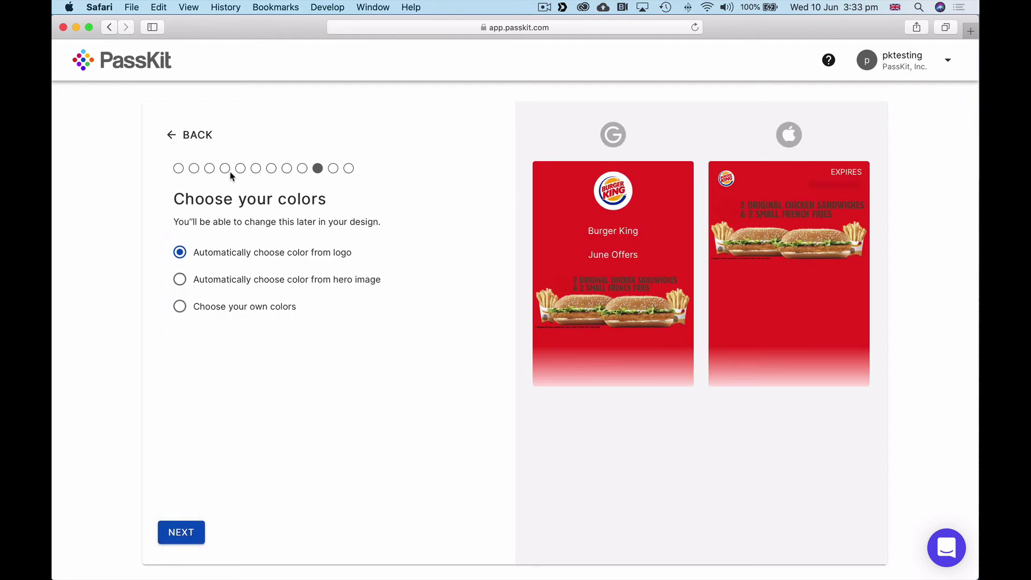
Step: Choose custom colours and set the pass background to pale #ECE7E5
{"action": "left_click", "coordinate": [179, 306]}
{"action": "left_click", "coordinate": [248, 350]}
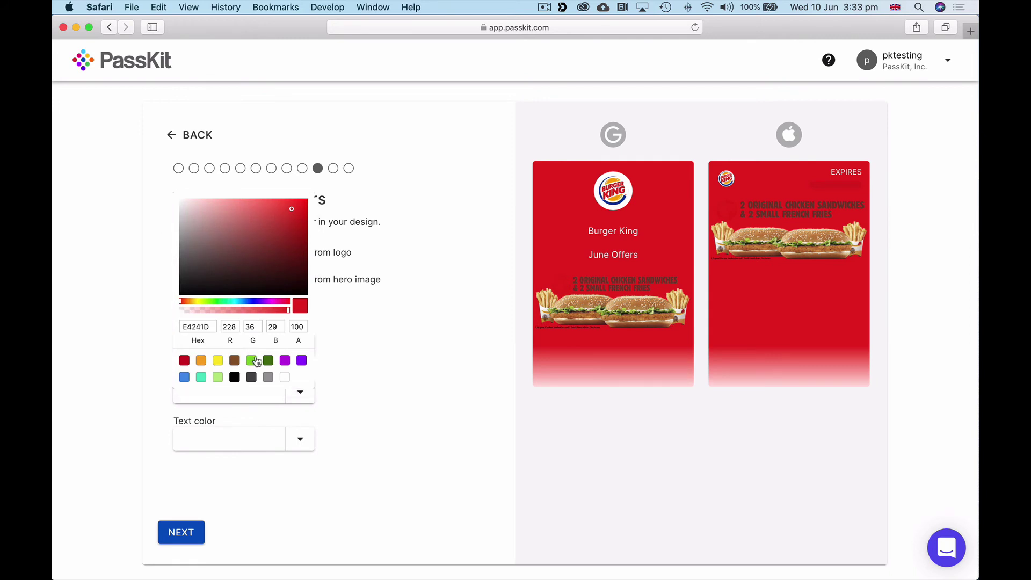
{"action": "left_click", "coordinate": [284, 377]}
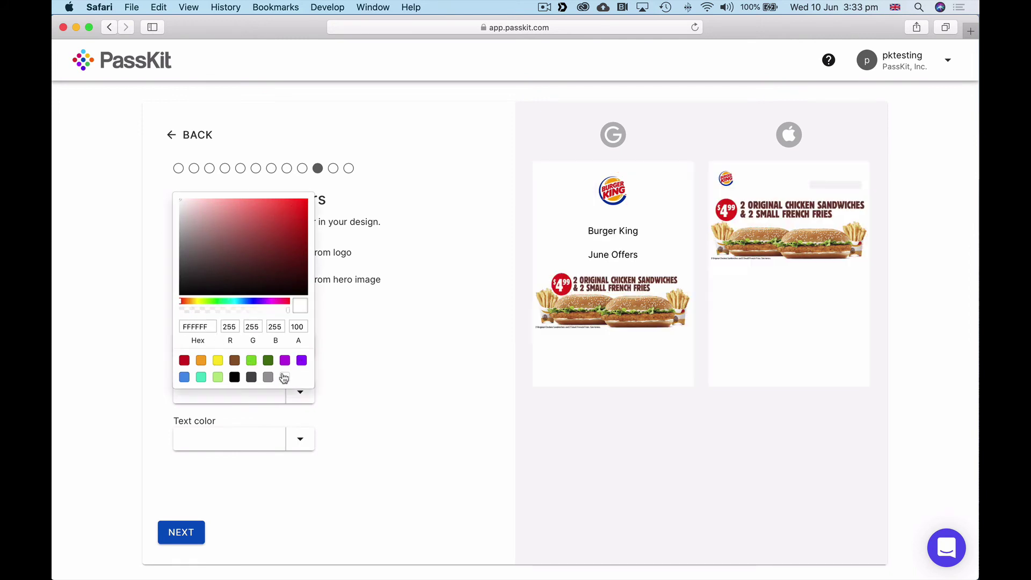
{"action": "left_click", "coordinate": [182, 207]}
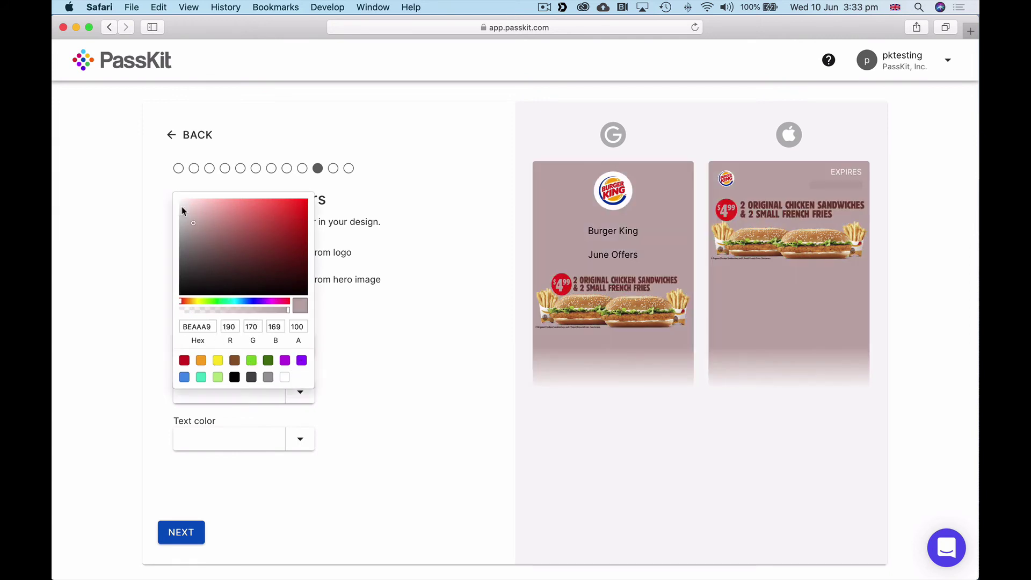
{"action": "left_click", "coordinate": [187, 202]}
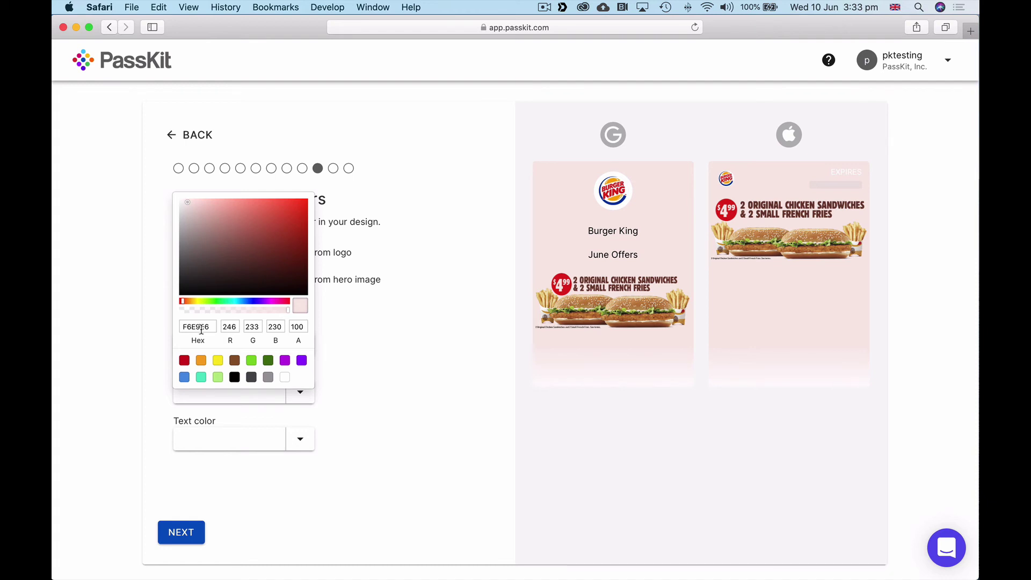
{"action": "left_click", "coordinate": [295, 230]}
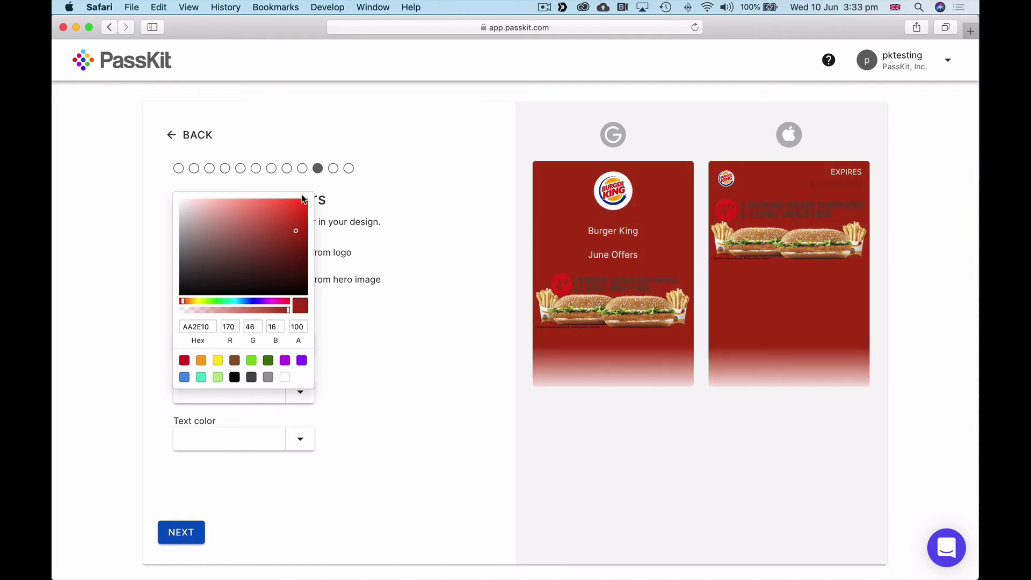
{"action": "left_click", "coordinate": [218, 259]}
{"action": "left_click", "coordinate": [202, 196]}
{"action": "left_click", "coordinate": [199, 189]}
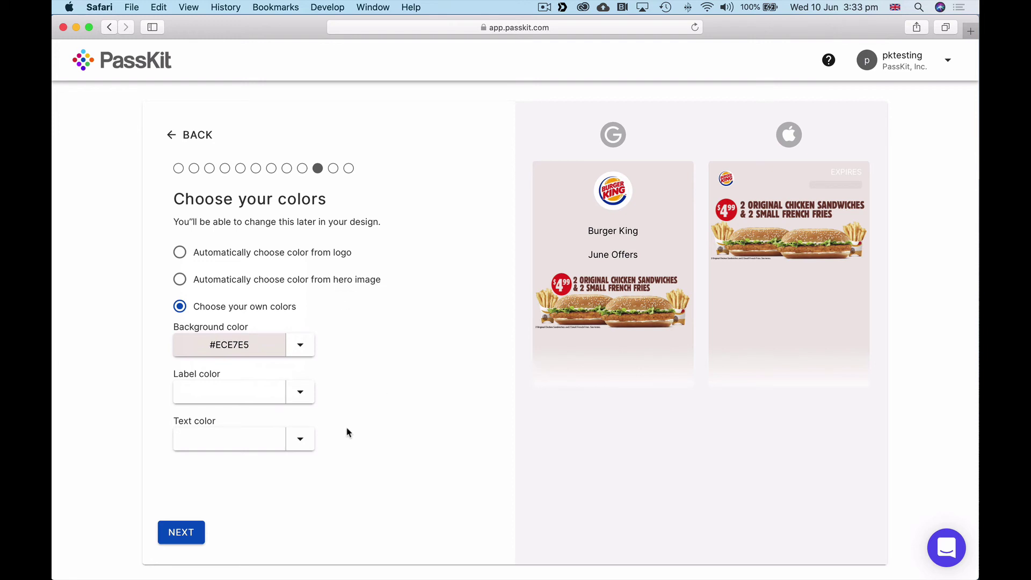
Step: Make the label and text colours black, then continue to barcode settings
{"action": "left_click", "coordinate": [301, 397]}
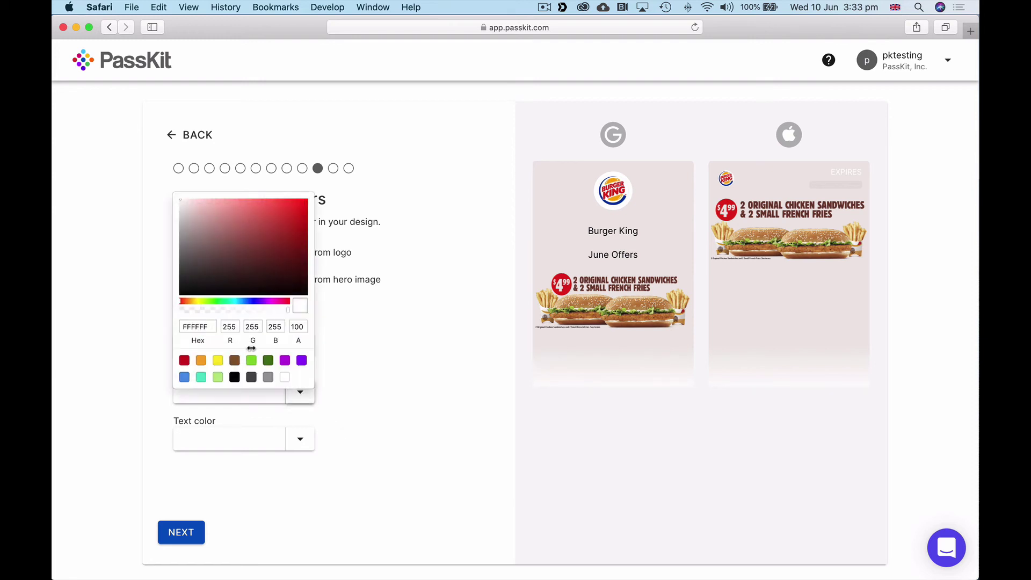
{"action": "left_click", "coordinate": [235, 377]}
{"action": "left_click", "coordinate": [299, 438]}
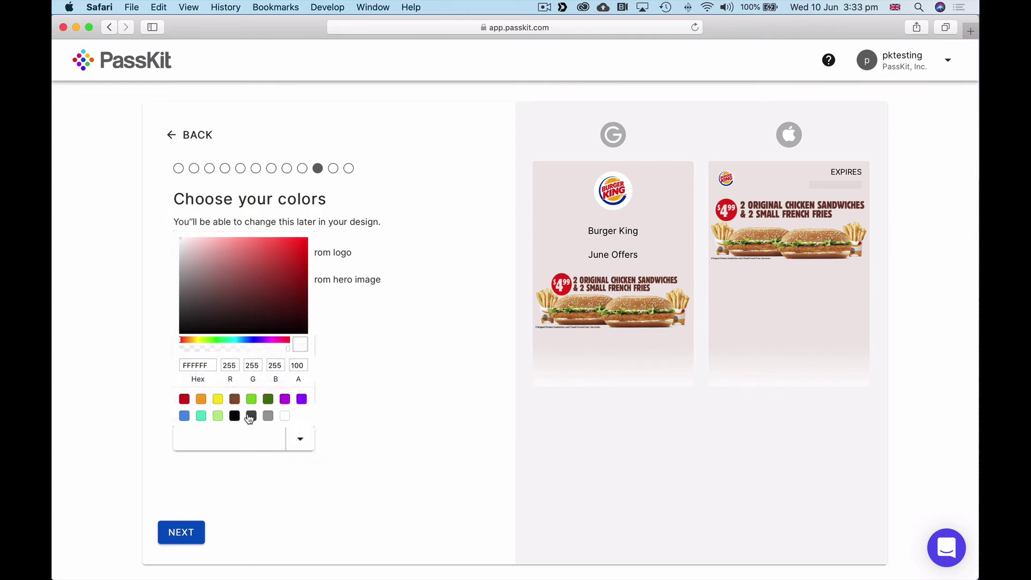
{"action": "left_click", "coordinate": [234, 416]}
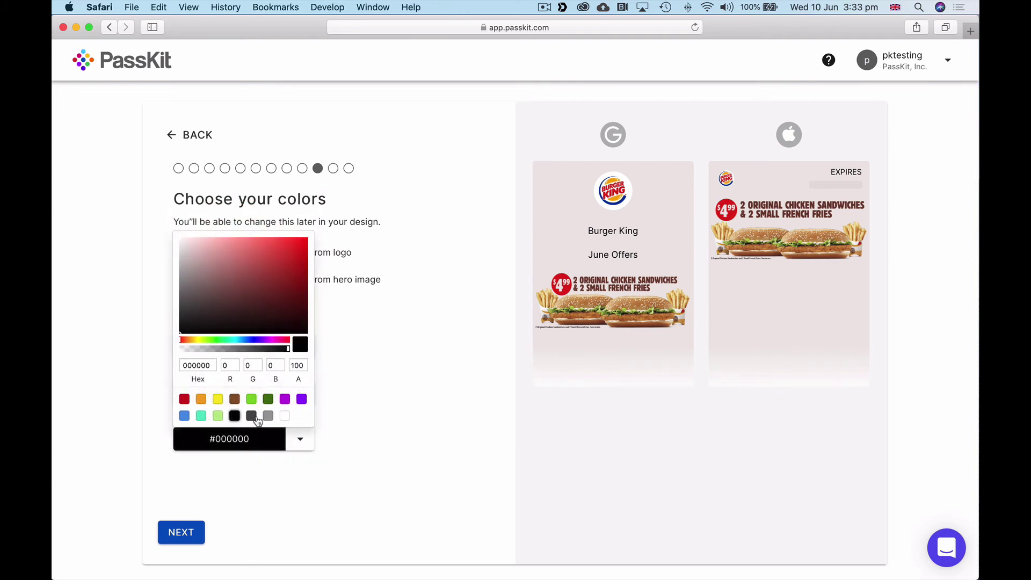
{"action": "left_click", "coordinate": [390, 406]}
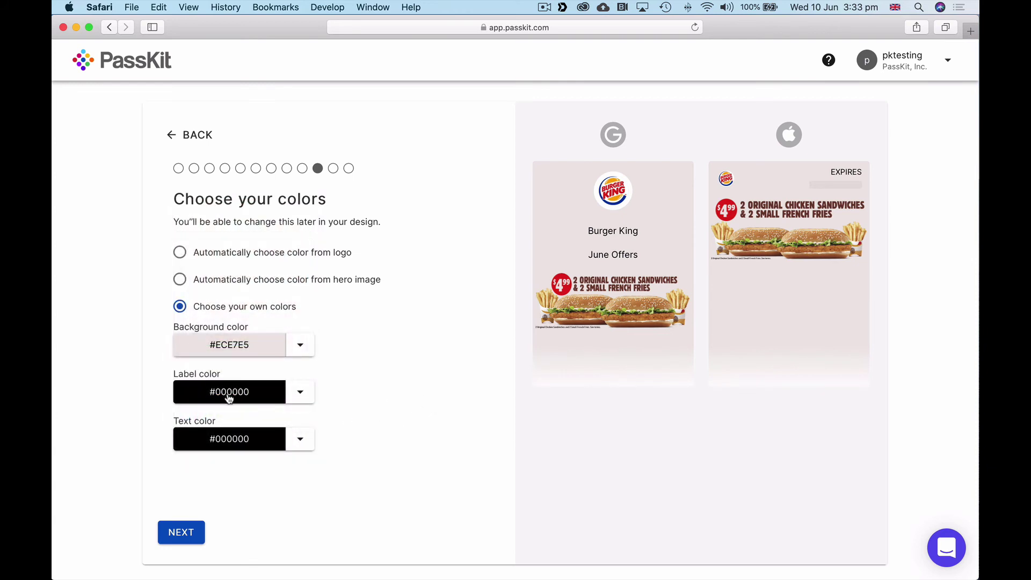
{"action": "left_click", "coordinate": [181, 532]}
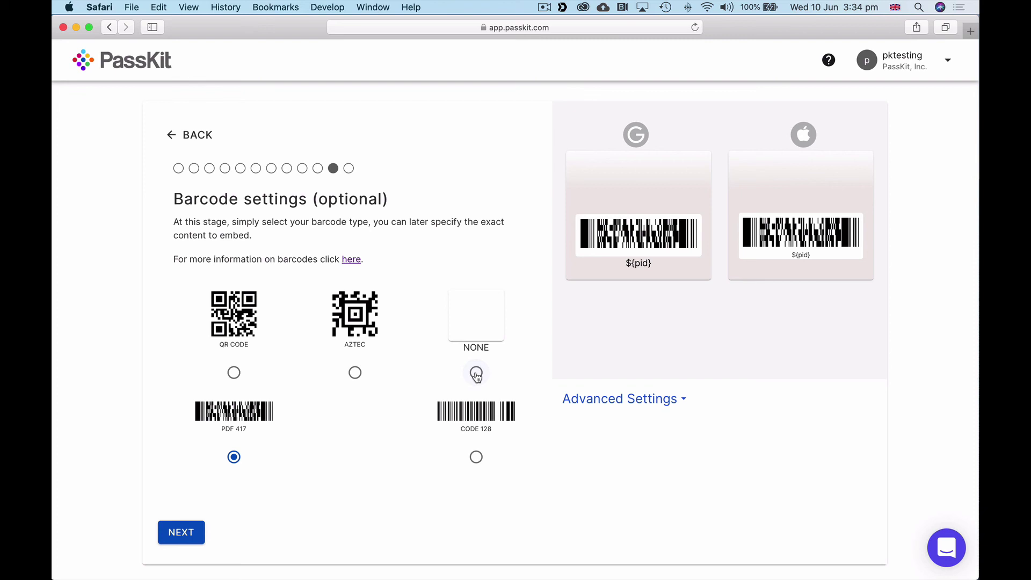
Step: Set the barcode type to None, glance at Advanced Settings, and continue
{"action": "left_click", "coordinate": [476, 374]}
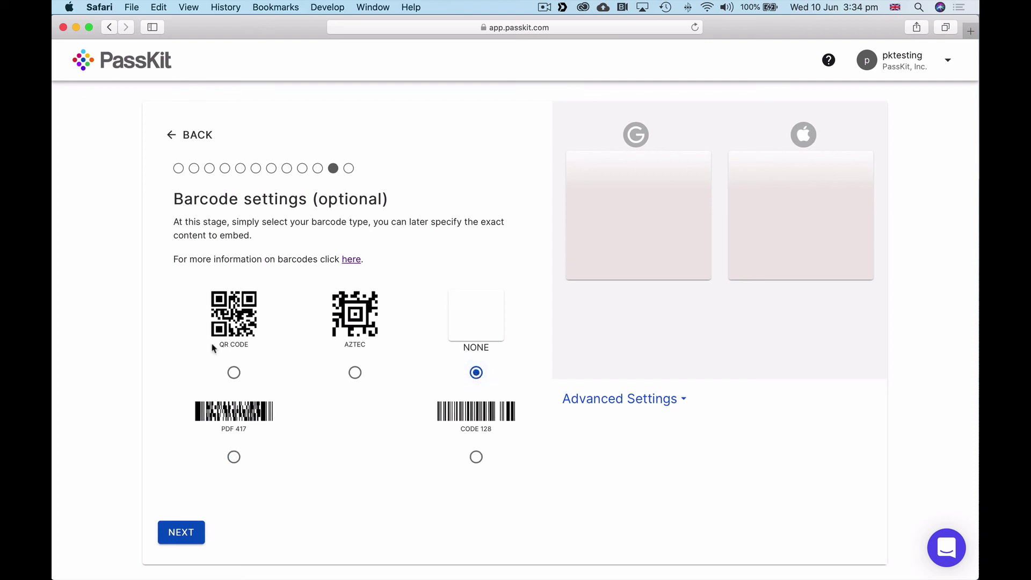
{"action": "left_click", "coordinate": [671, 404]}
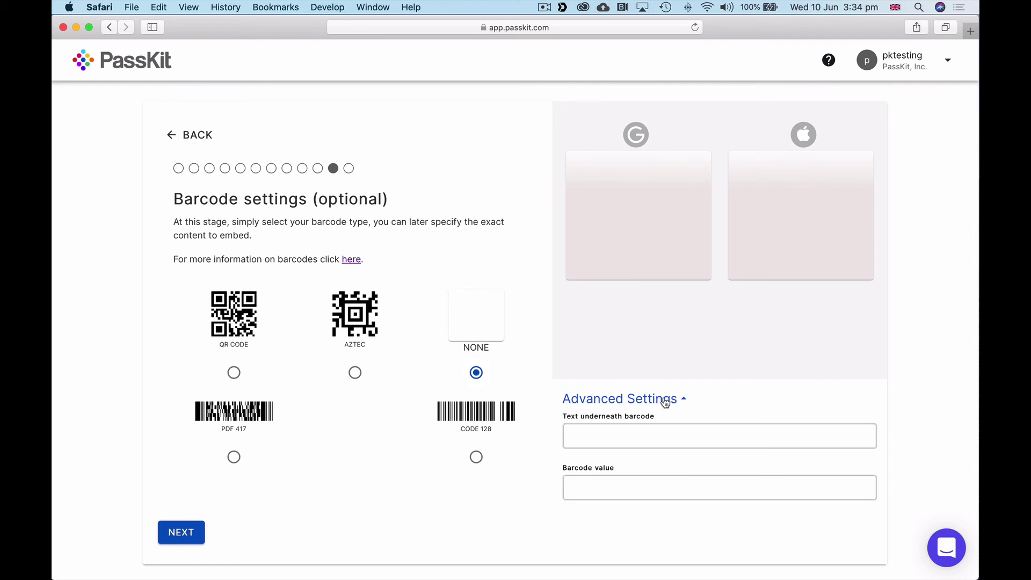
{"action": "left_click", "coordinate": [666, 403]}
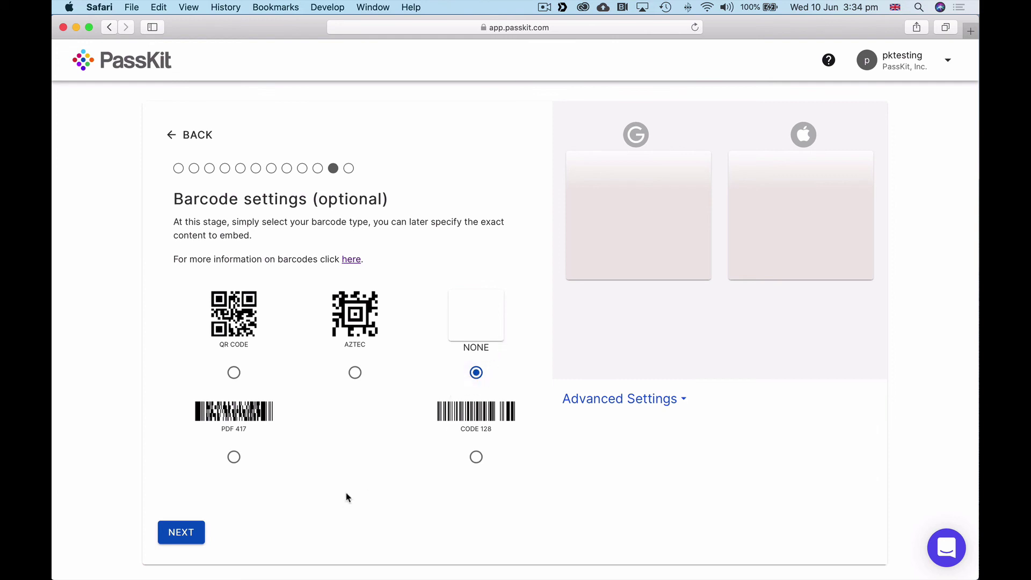
{"action": "left_click", "coordinate": [187, 535]}
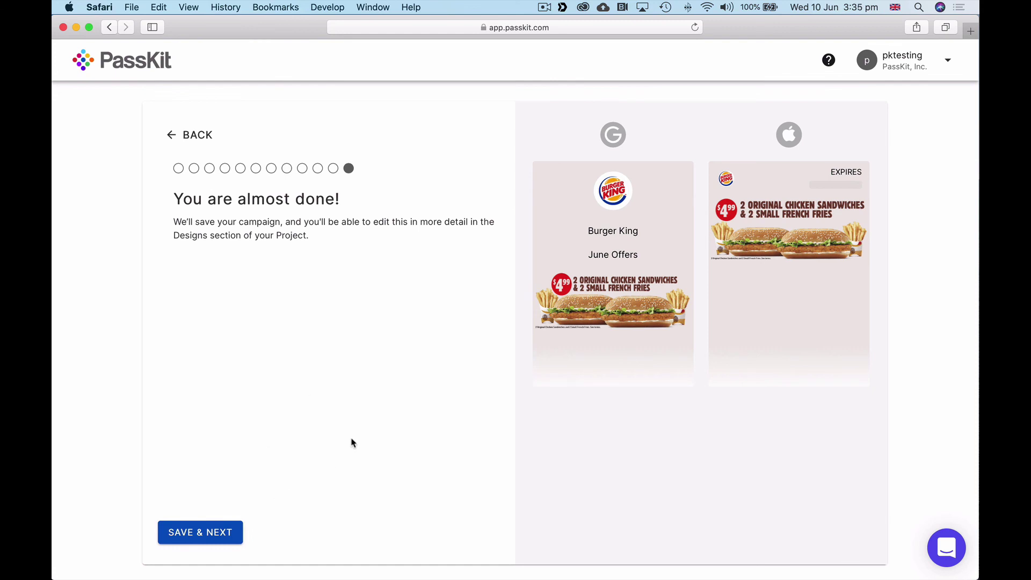
Step: Save the Burger King coupon to reach the QR-code preview page
{"action": "left_click", "coordinate": [198, 533]}
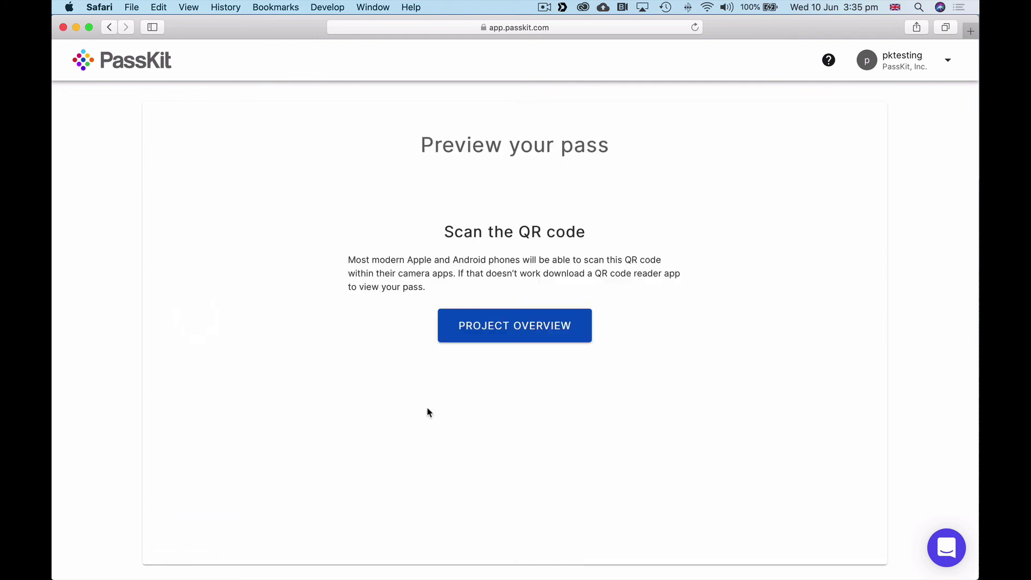